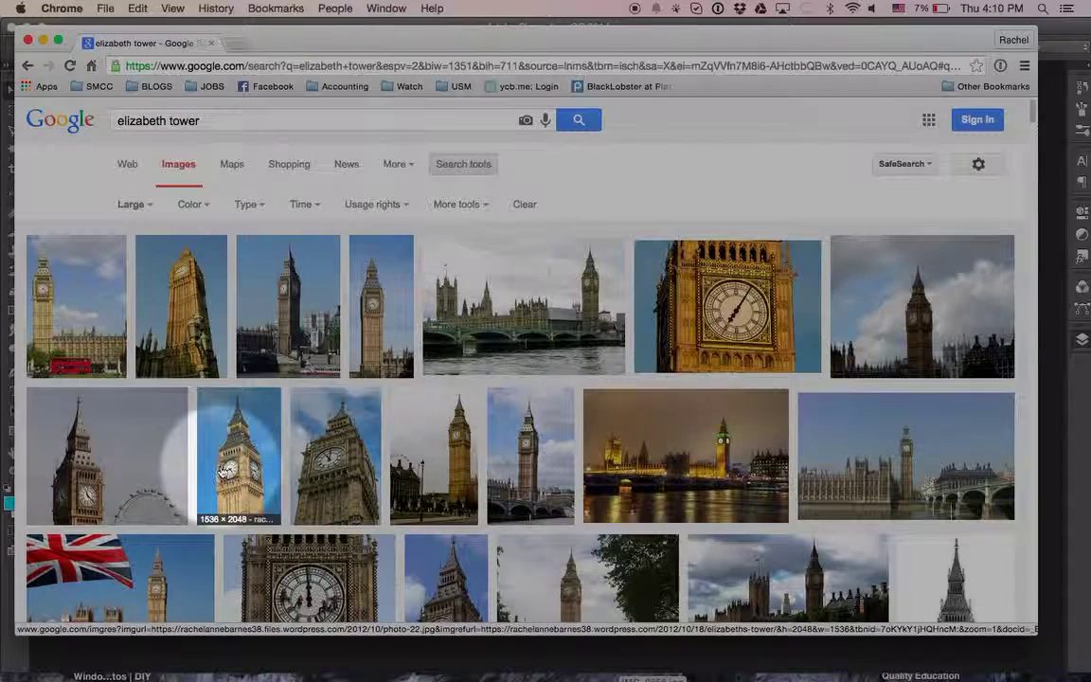
Step: Open the full-size 1536 × 2048 photo of the tower against blue sky and save it to the Desktop as Elizabeth_tower.jpg
click(226, 471)
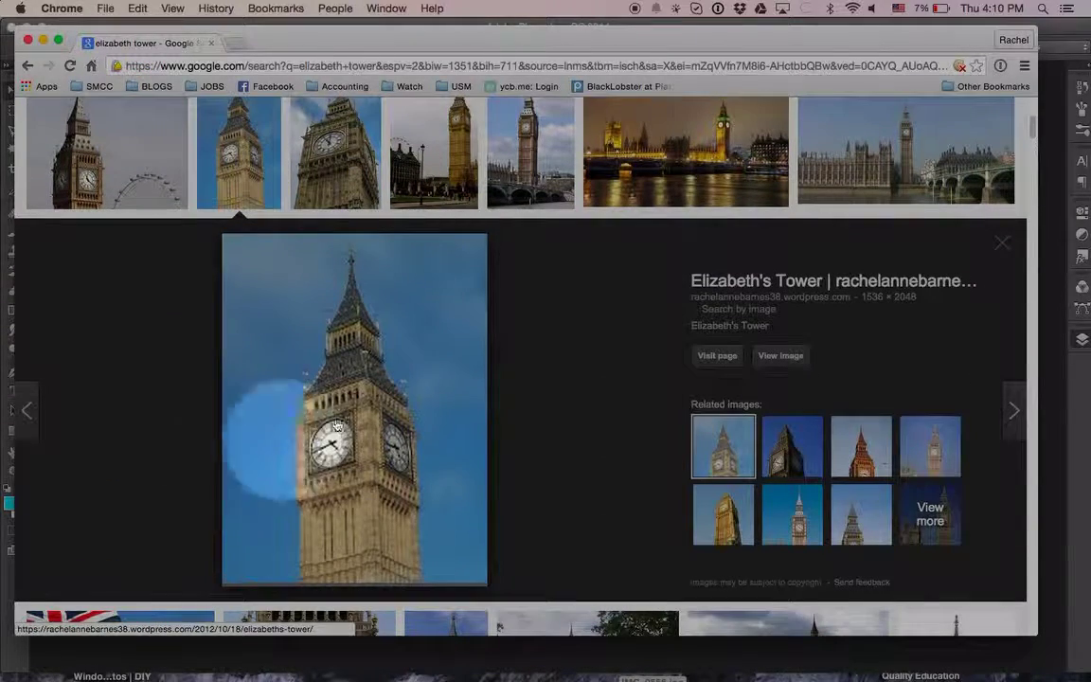
click(776, 356)
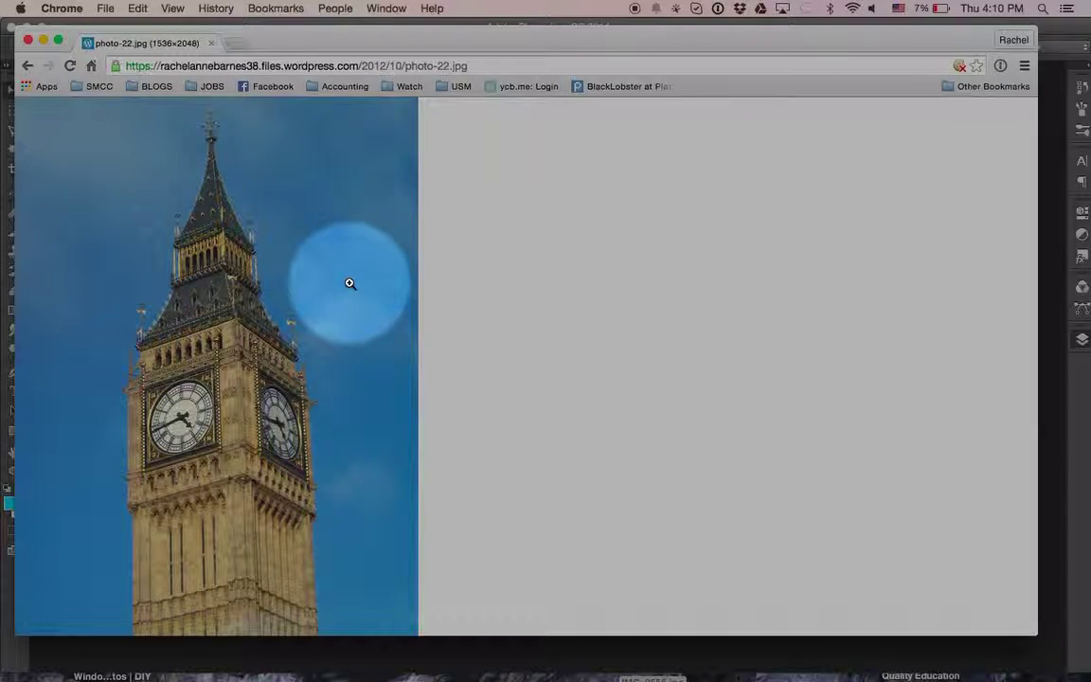
key(super)
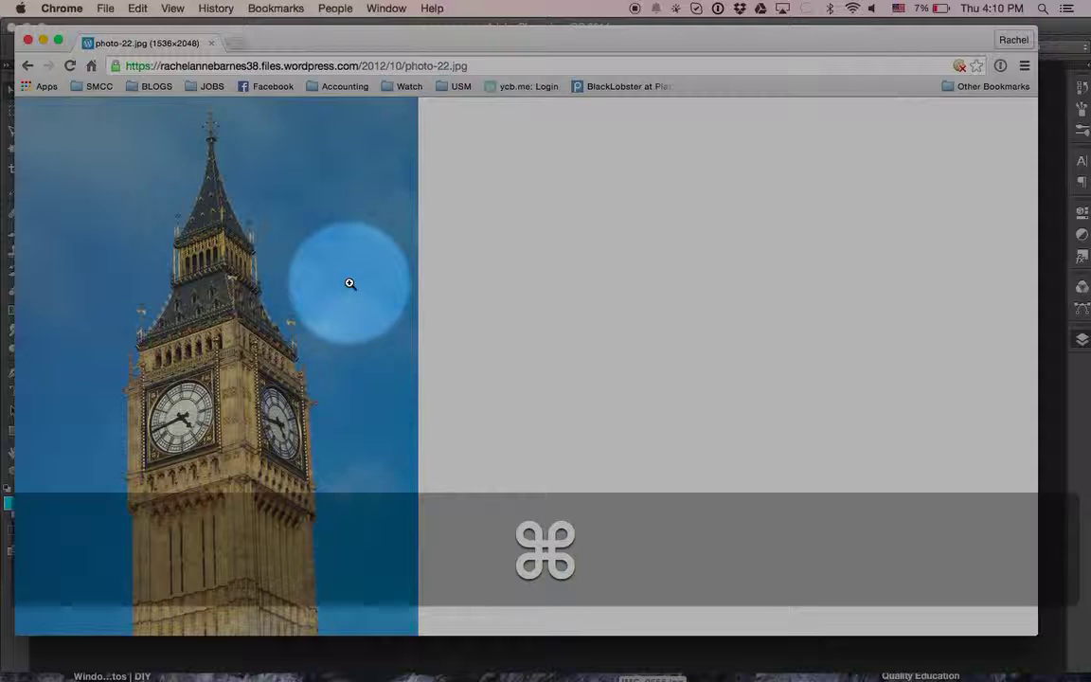
ctrl+click(349, 283)
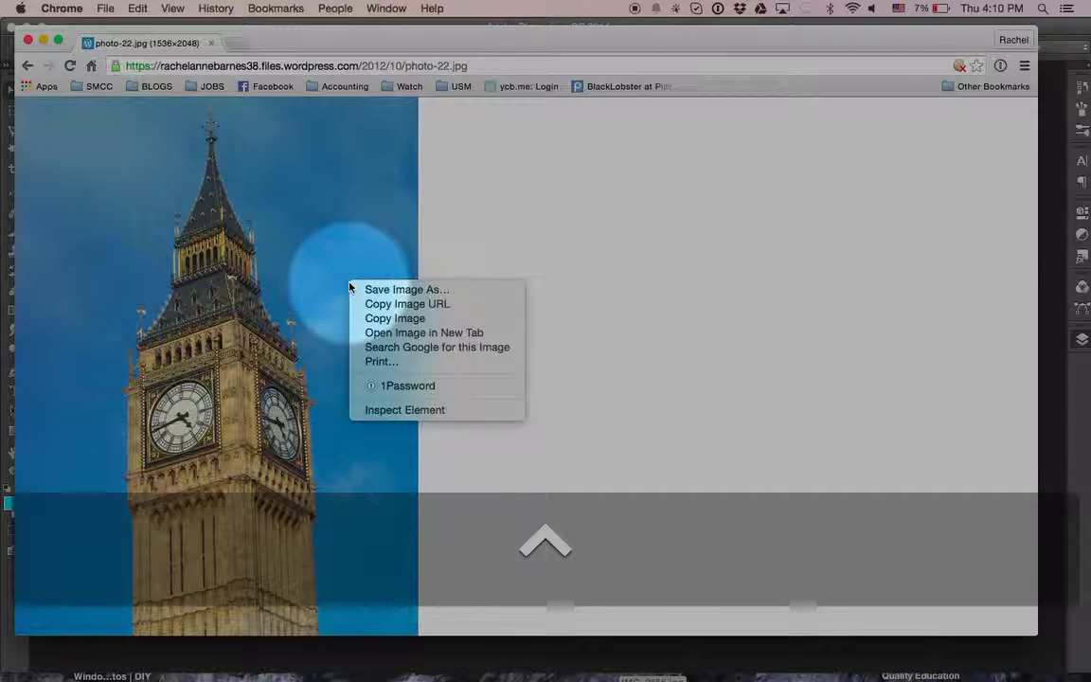
click(379, 290)
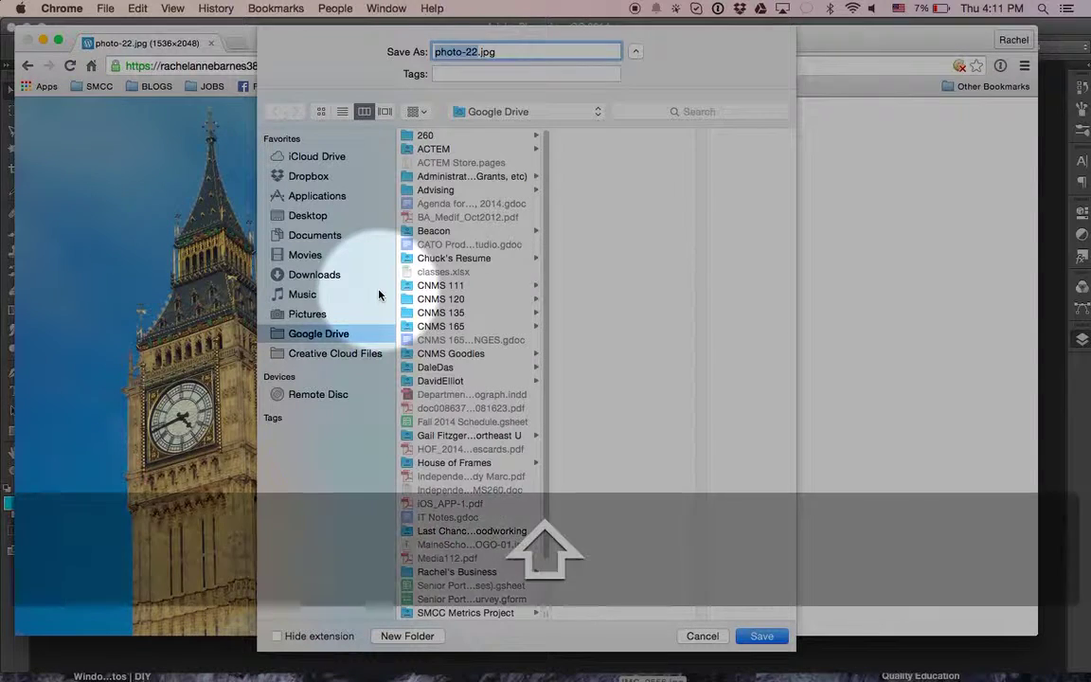
text(Ellzabeth_)
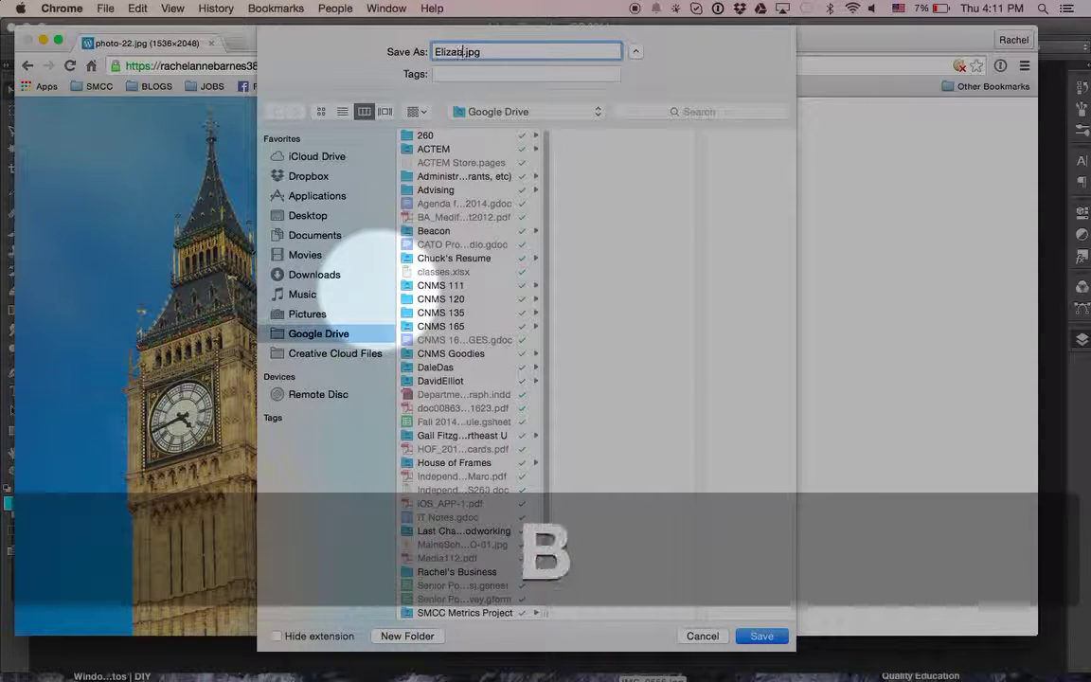
text(tower)
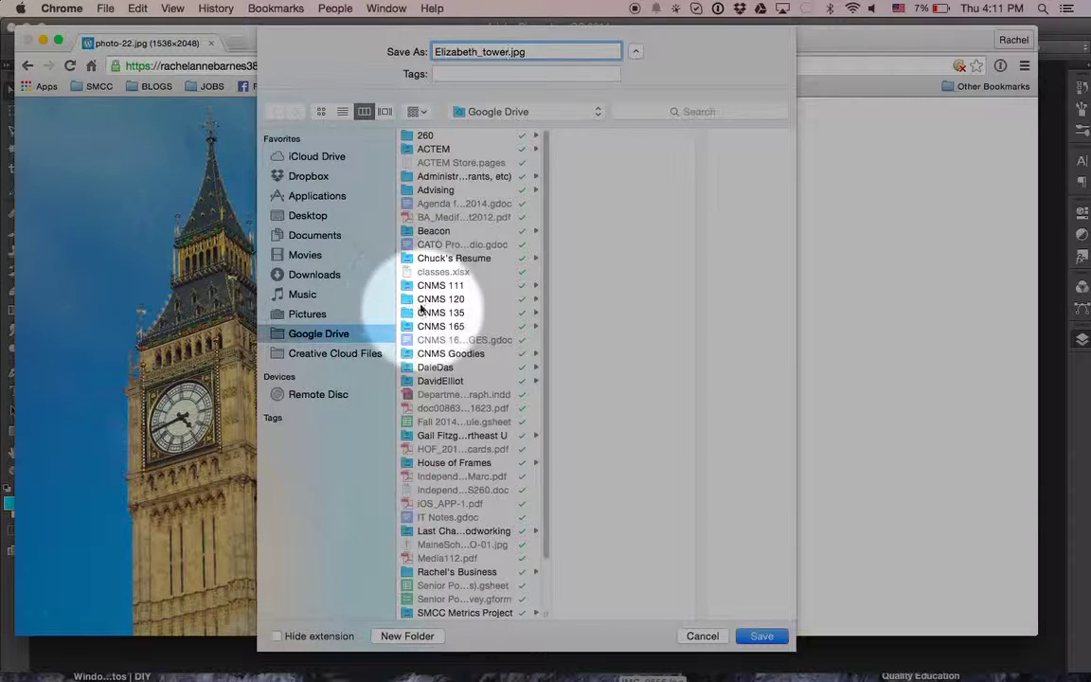
click(332, 216)
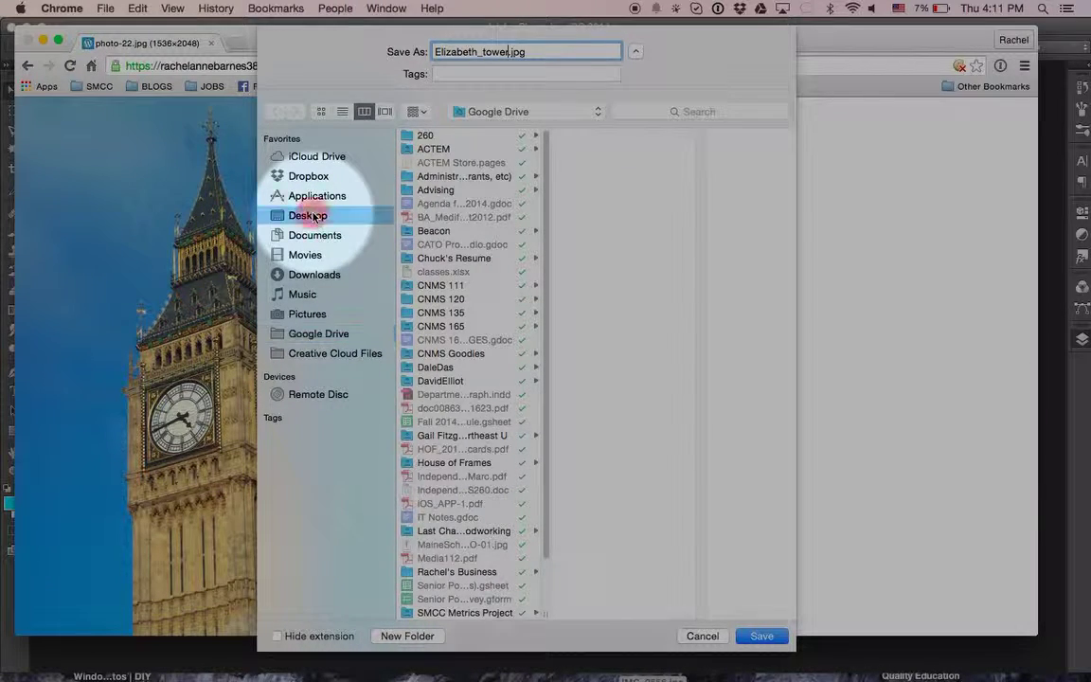
click(765, 637)
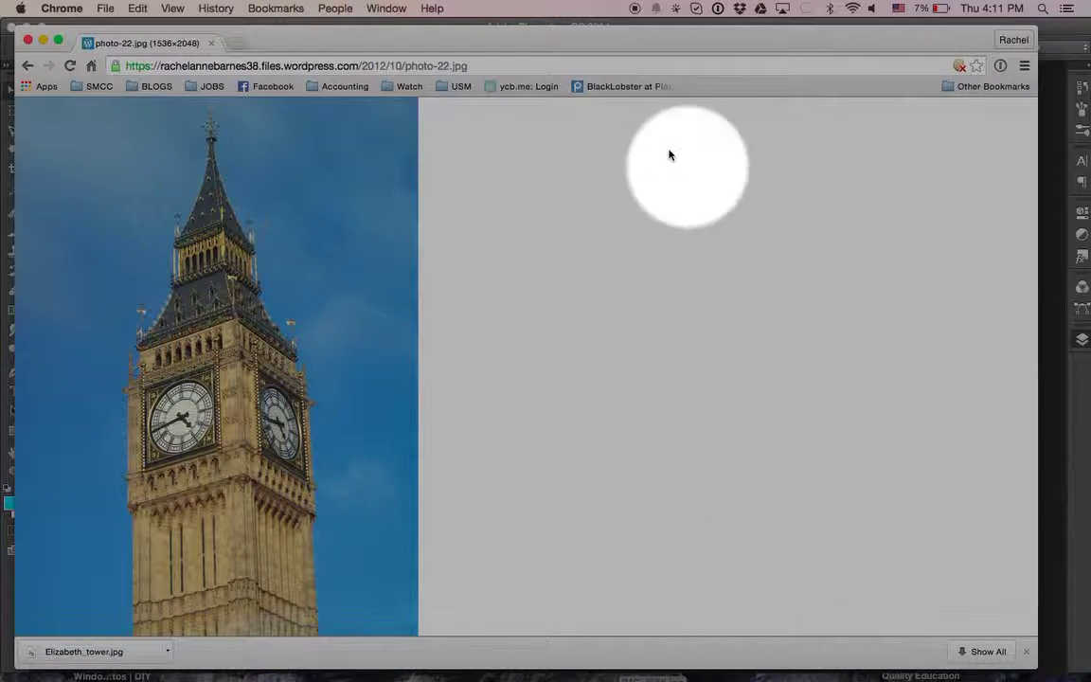
Step: Close the browser window, switch to Photoshop and open Elizabeth_tower.jpg from the Desktop
click(29, 41)
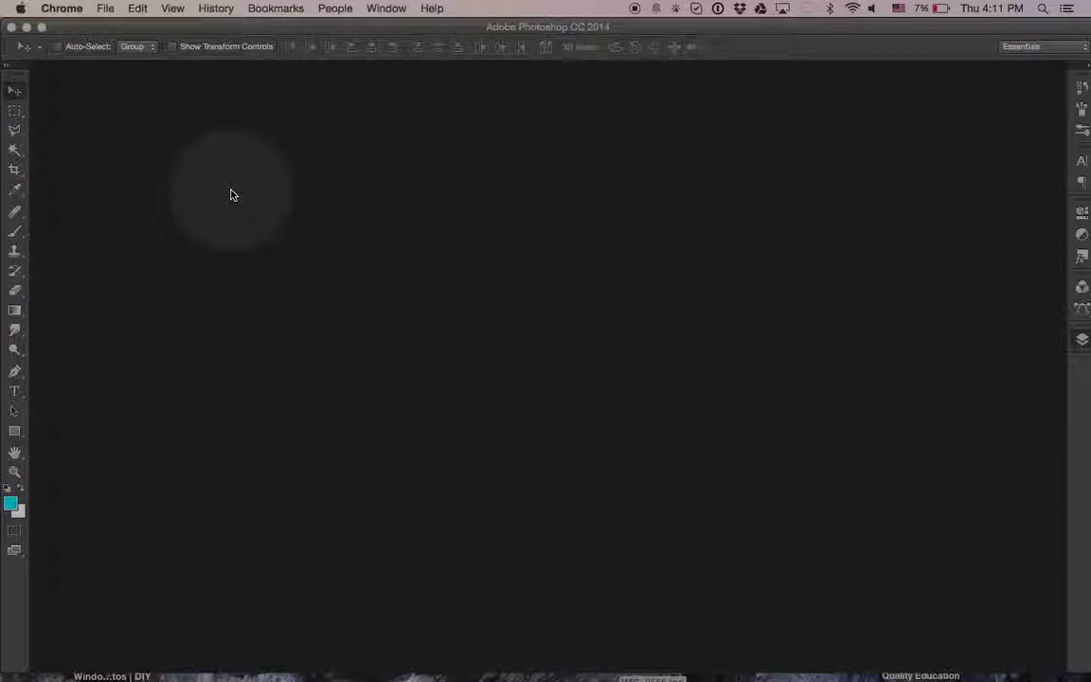
click(228, 194)
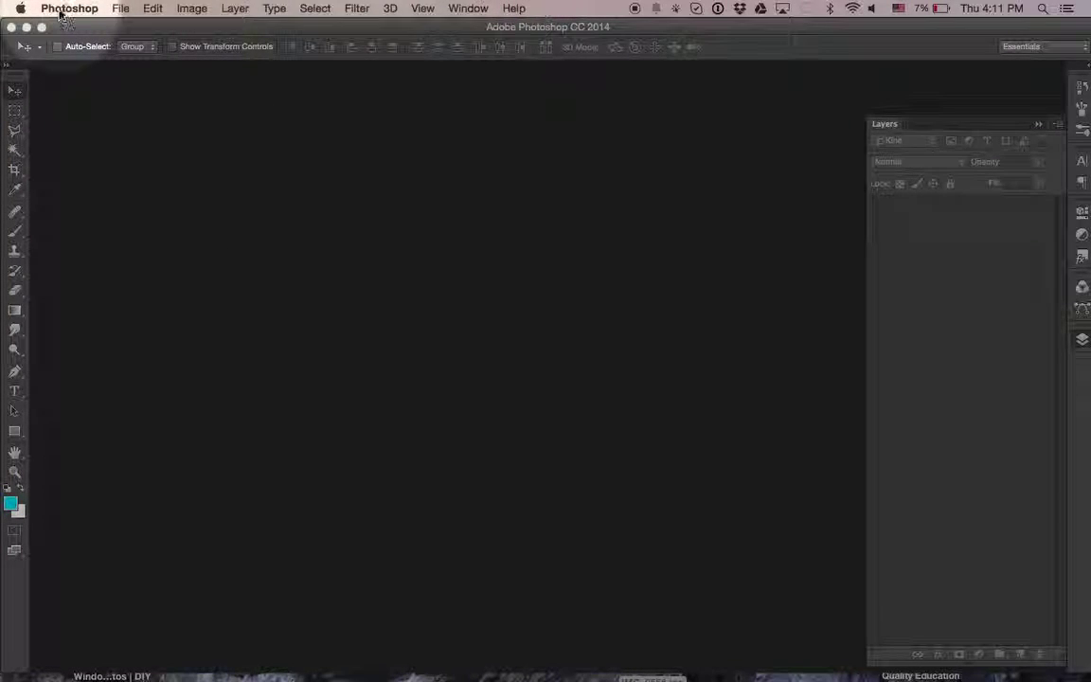
click(122, 8)
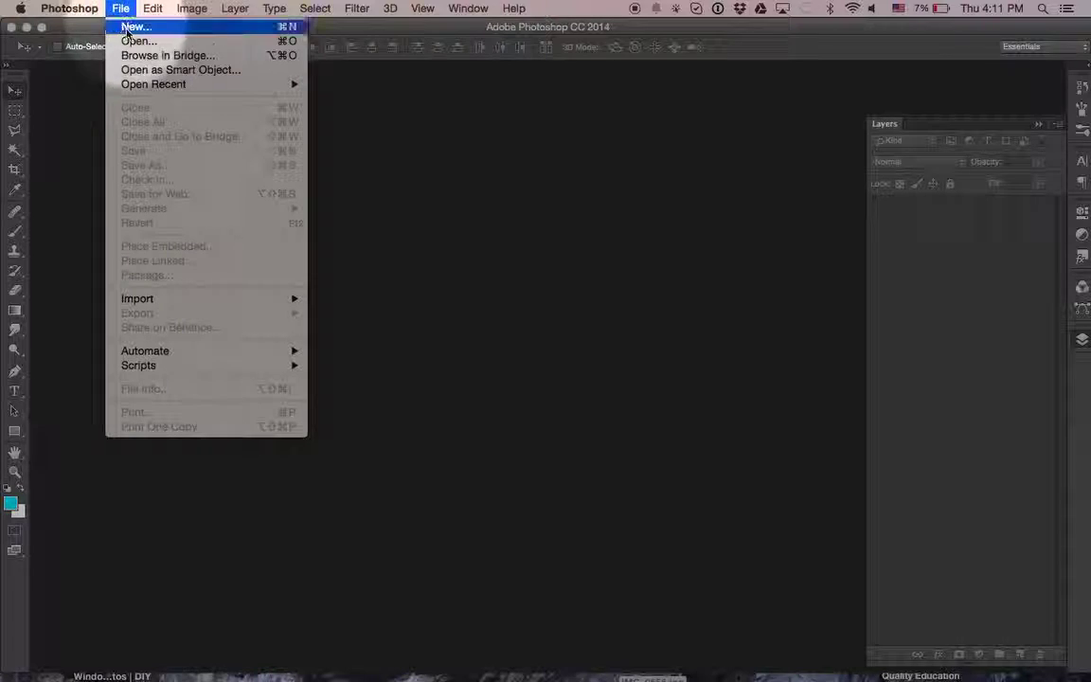
click(135, 40)
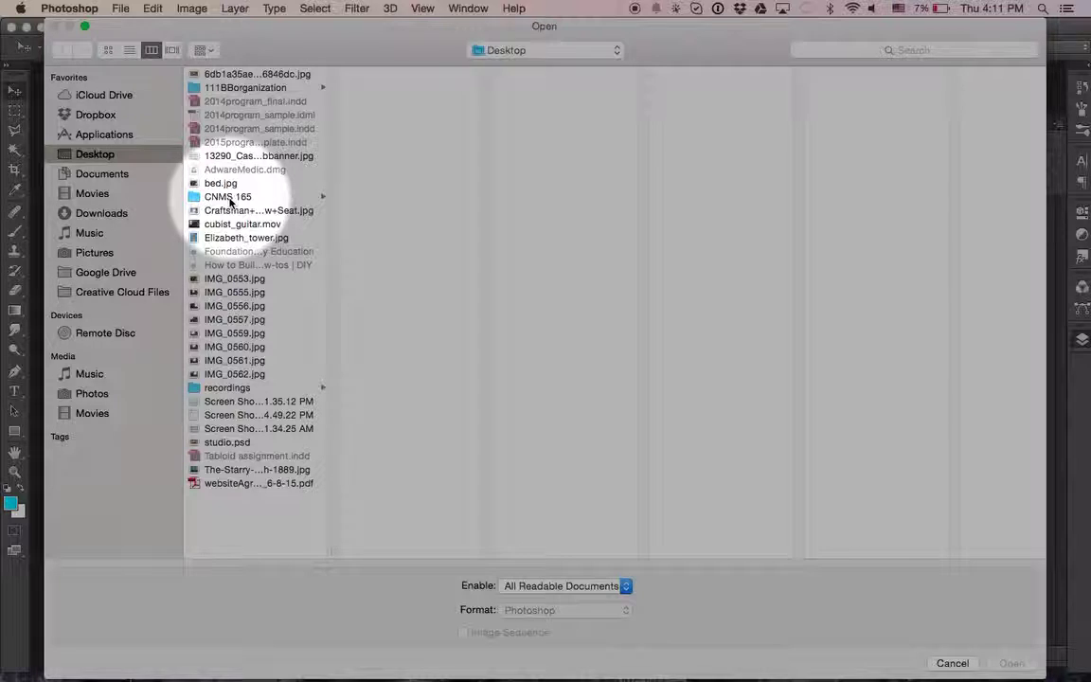
click(229, 238)
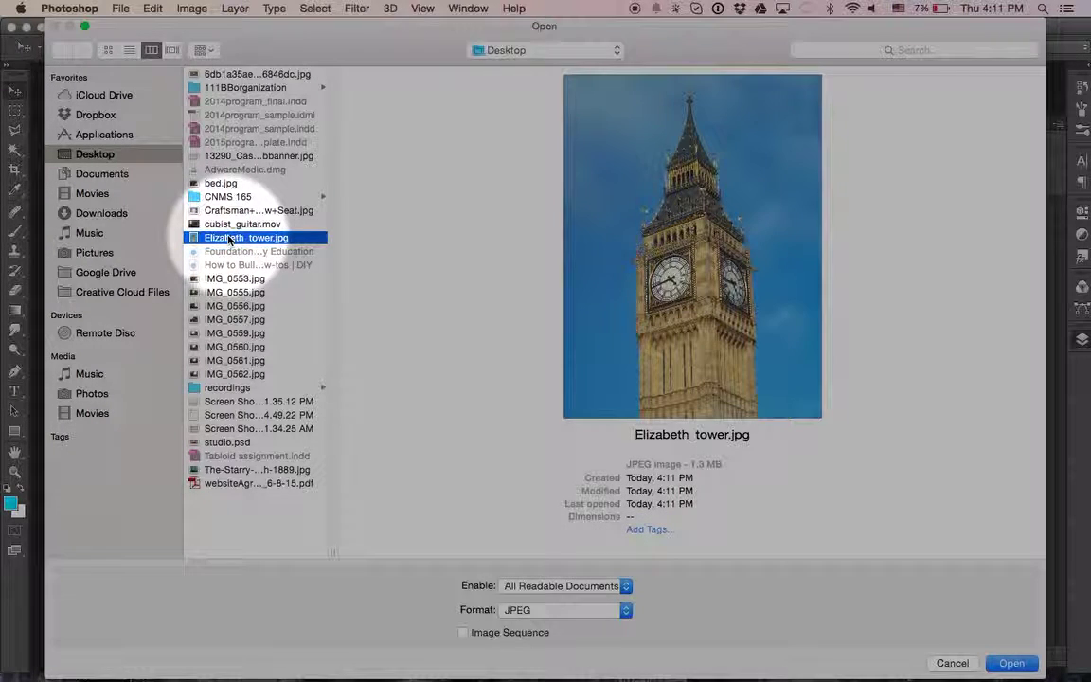
click(1023, 665)
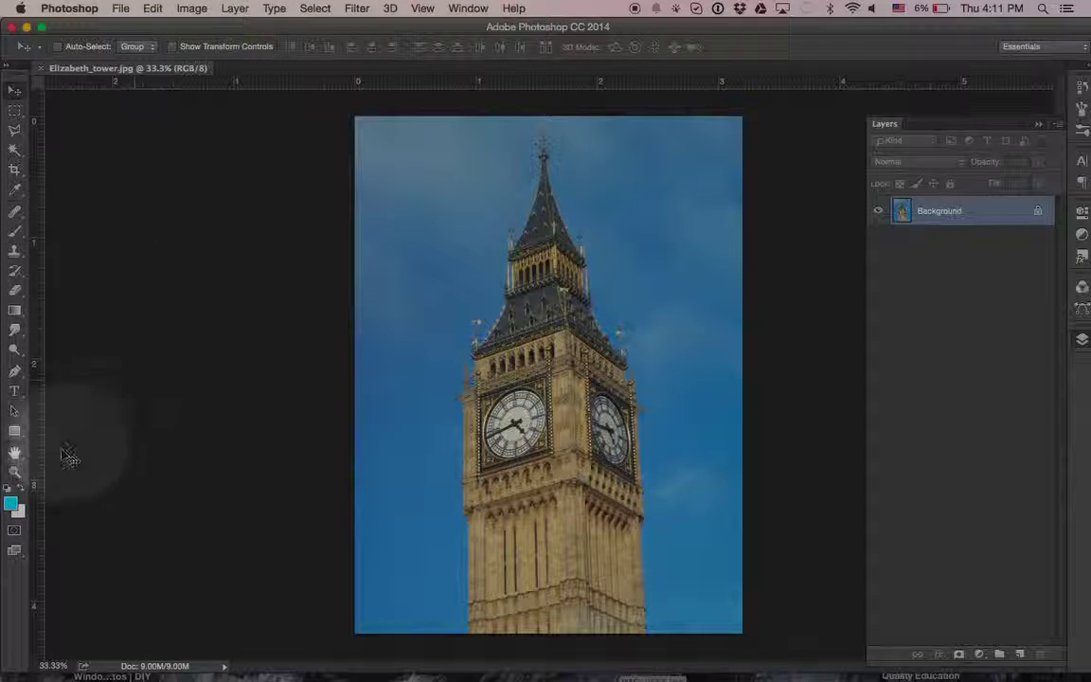
Step: Draw a circular Elliptical Marquee selection around the tower's left clock face, outward from the centre of the hands
click(15, 470)
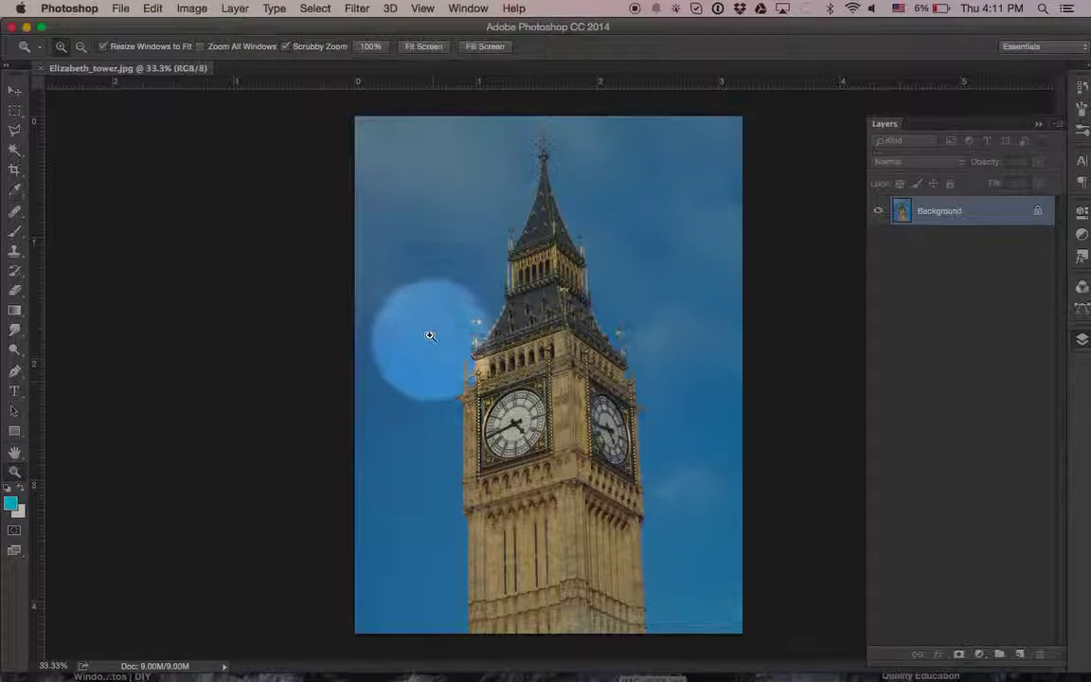
drag(454, 350, 500, 383)
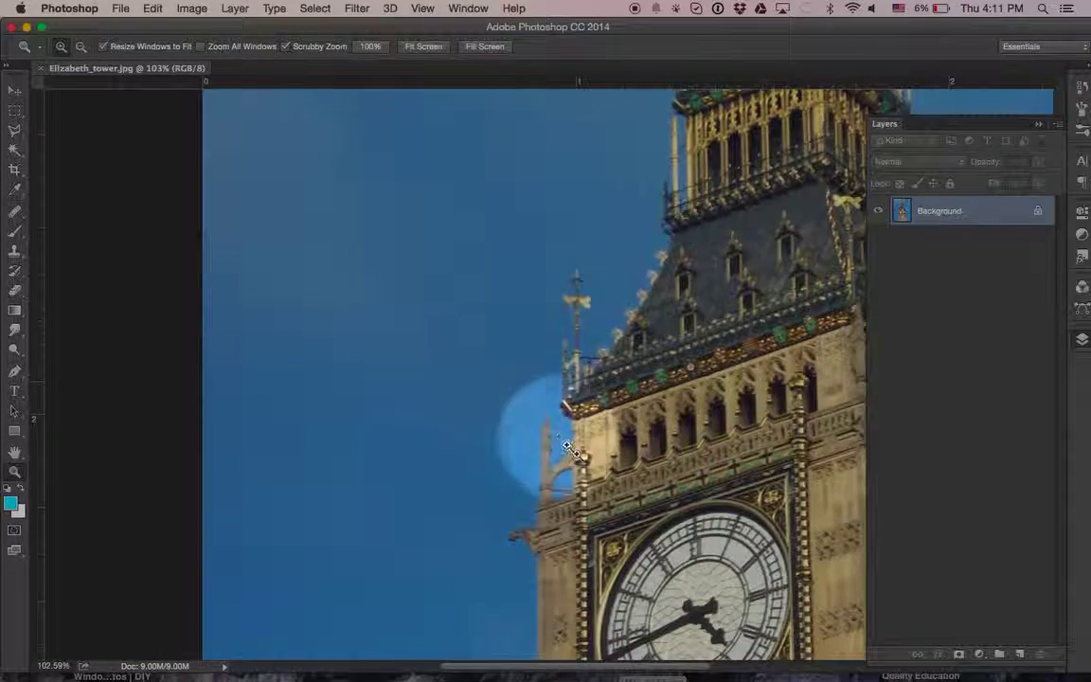
key(super)
mouse_move(550, 428)
mouse_down()
mouse_move(561, 437)
mouse_move(541, 439)
mouse_up()
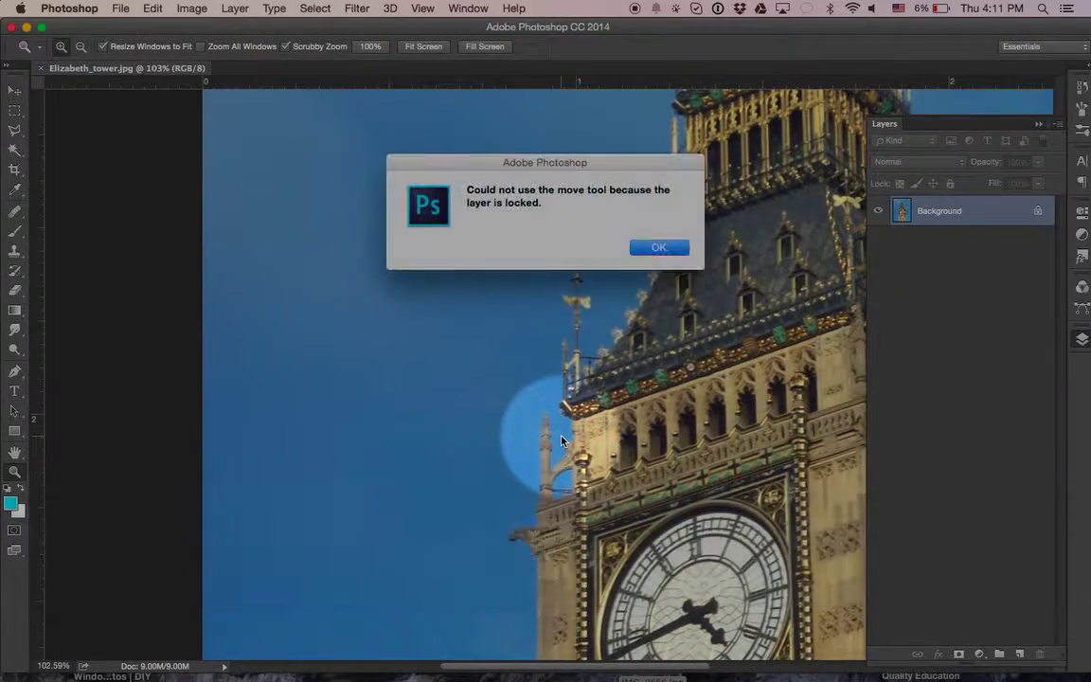
click(654, 249)
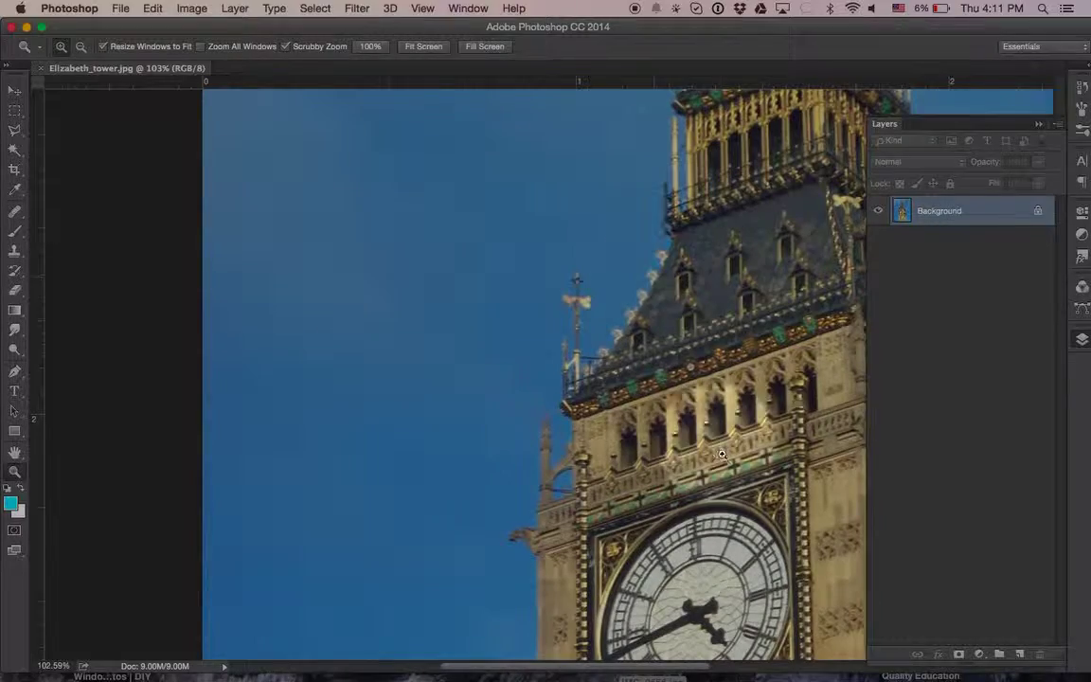
key(space)
drag(690, 445, 384, 200)
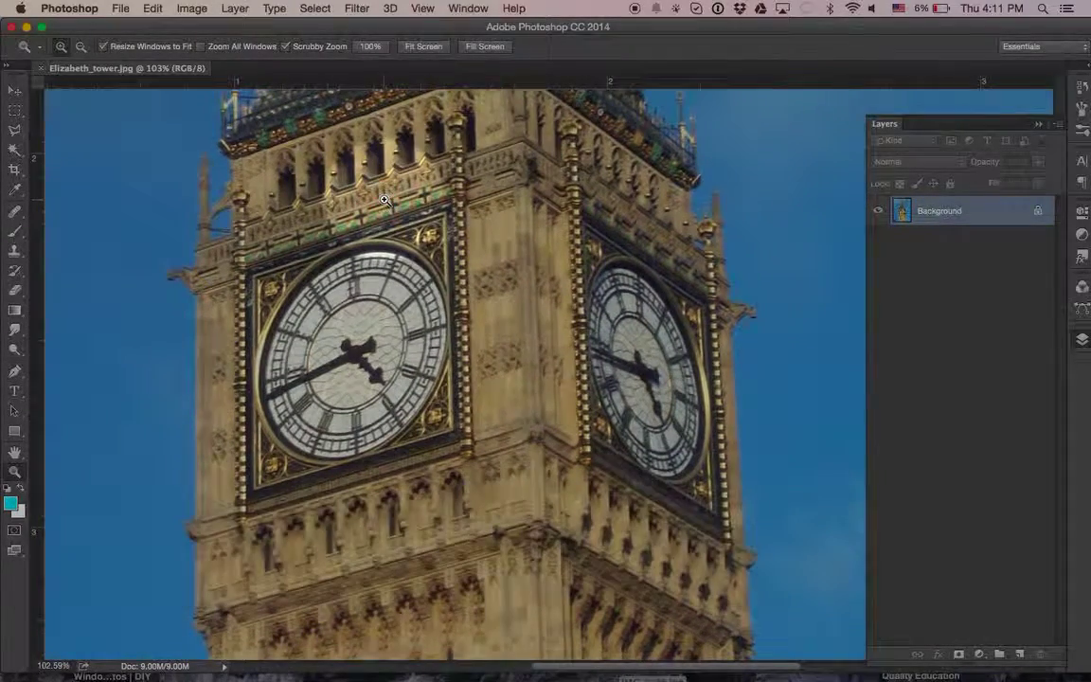
click(17, 112)
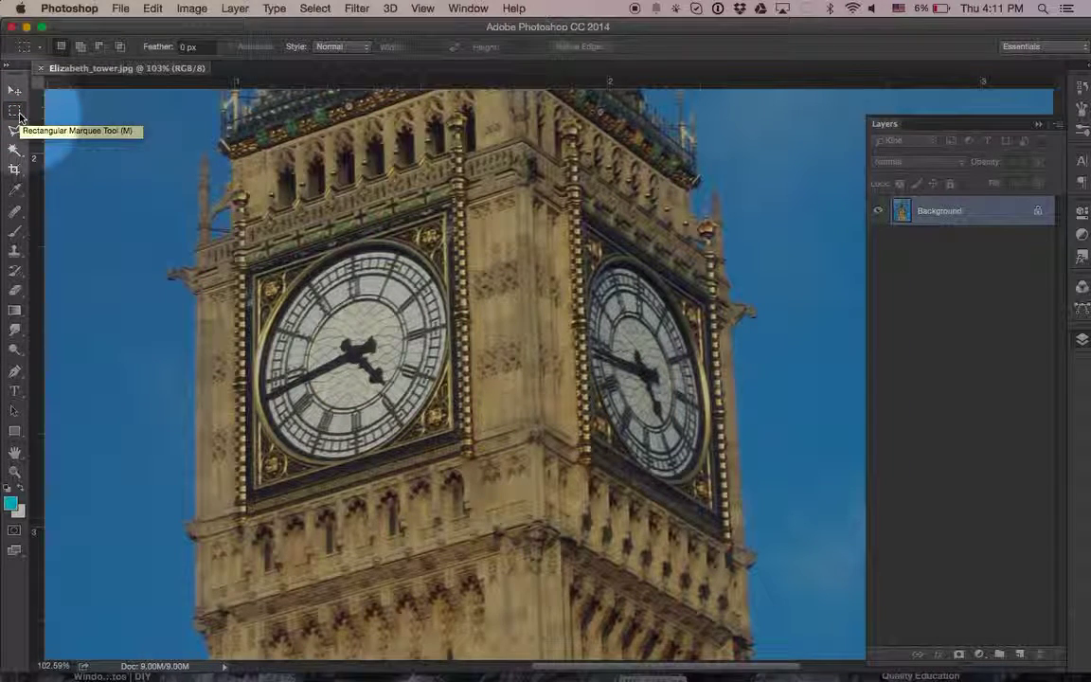
drag(19, 112, 72, 121)
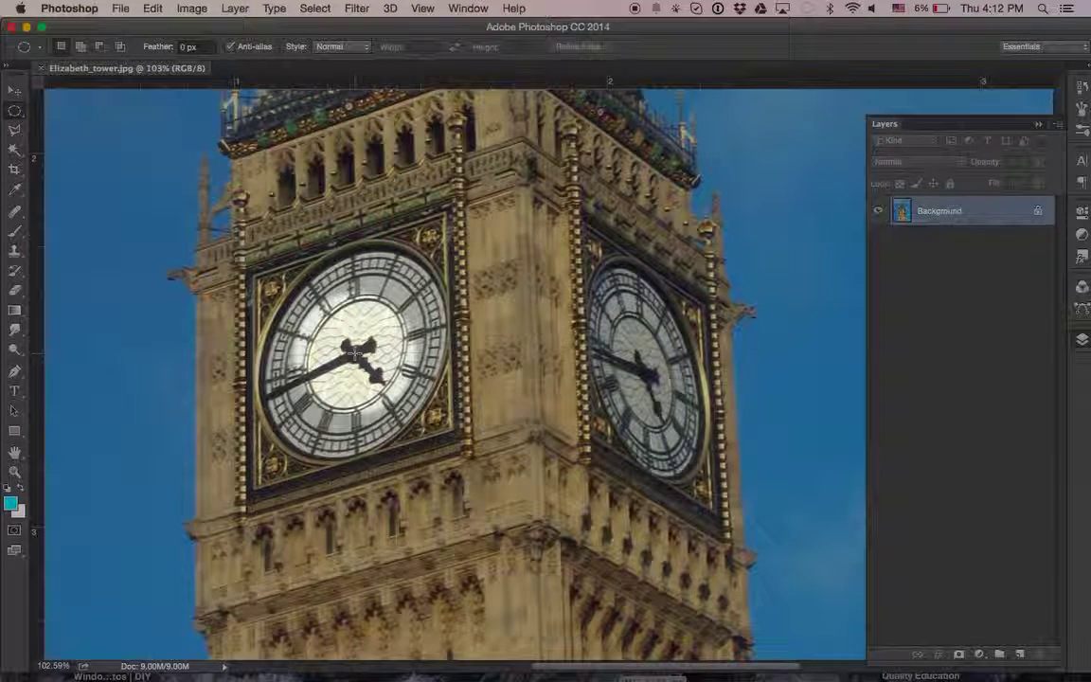
key(shift)
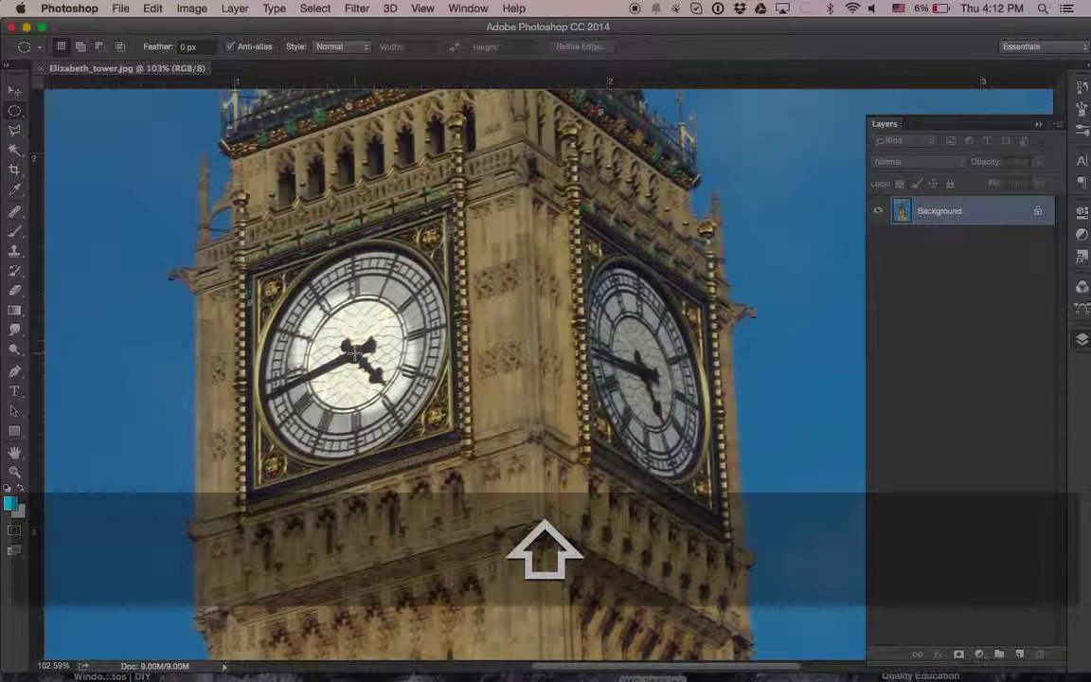
key(alt)
drag(354, 352, 303, 295)
drag(257, 254, 253, 251)
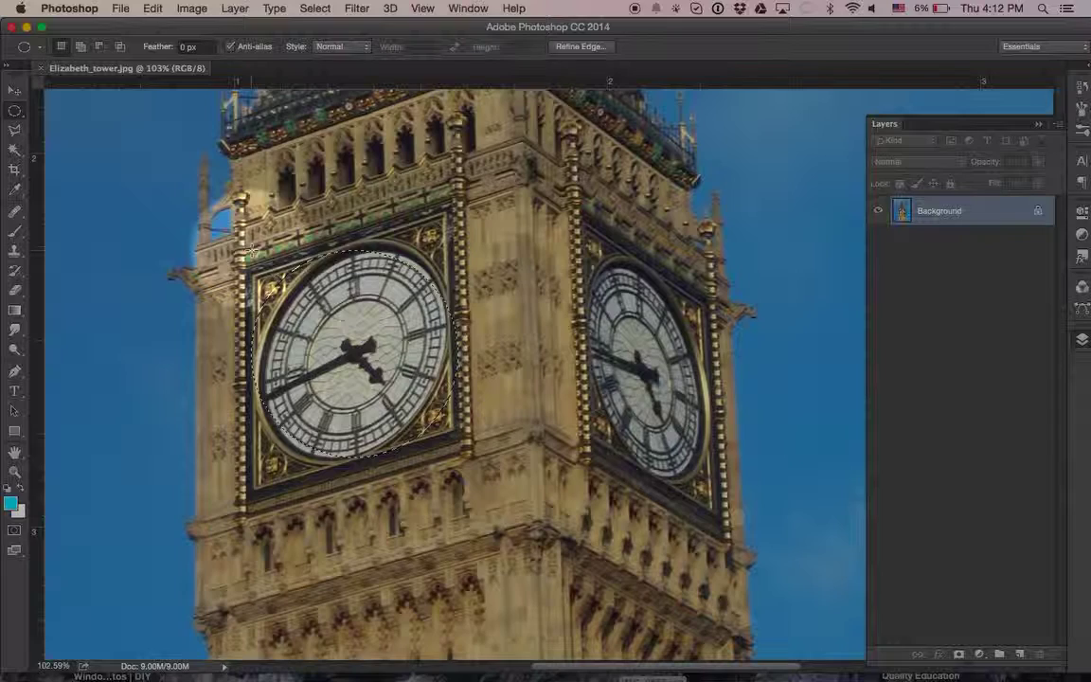
Step: Transform the clock face selection, rotating it about -40.6° and scaling it to about 106.6% width and 83.6% height
click(157, 9)
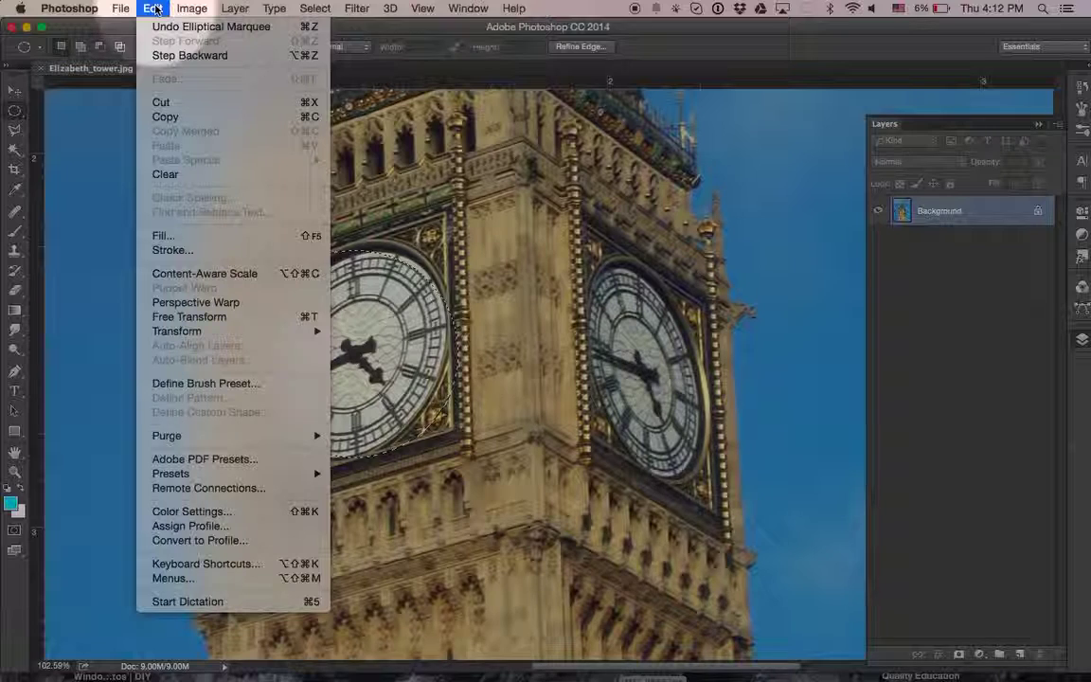
mouse_move(315, 9)
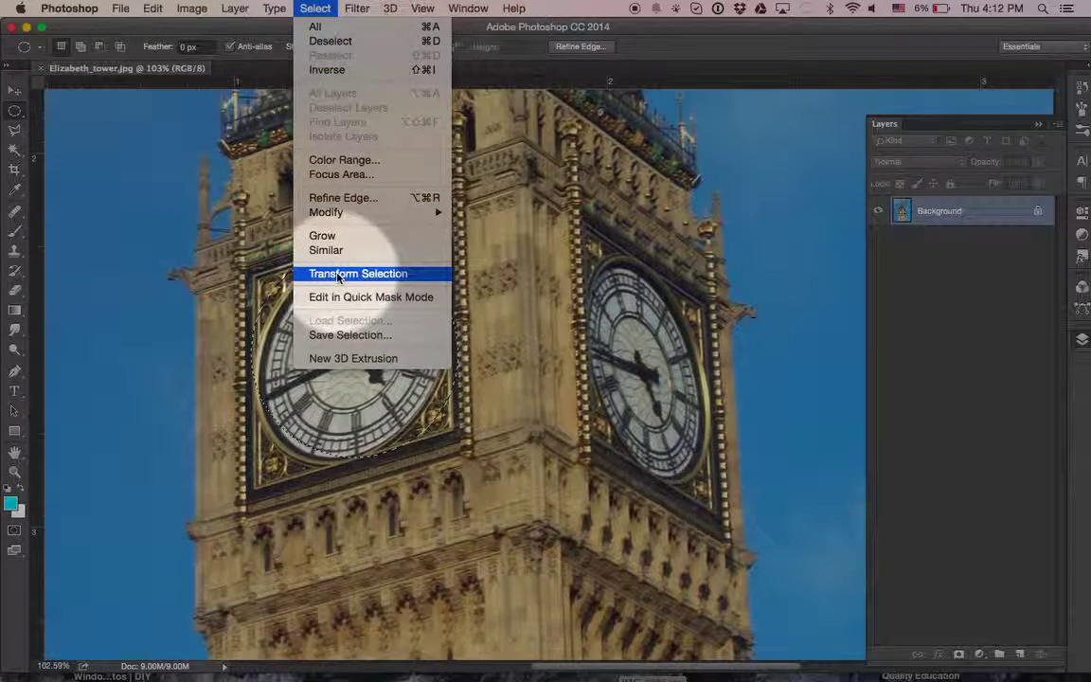
click(338, 275)
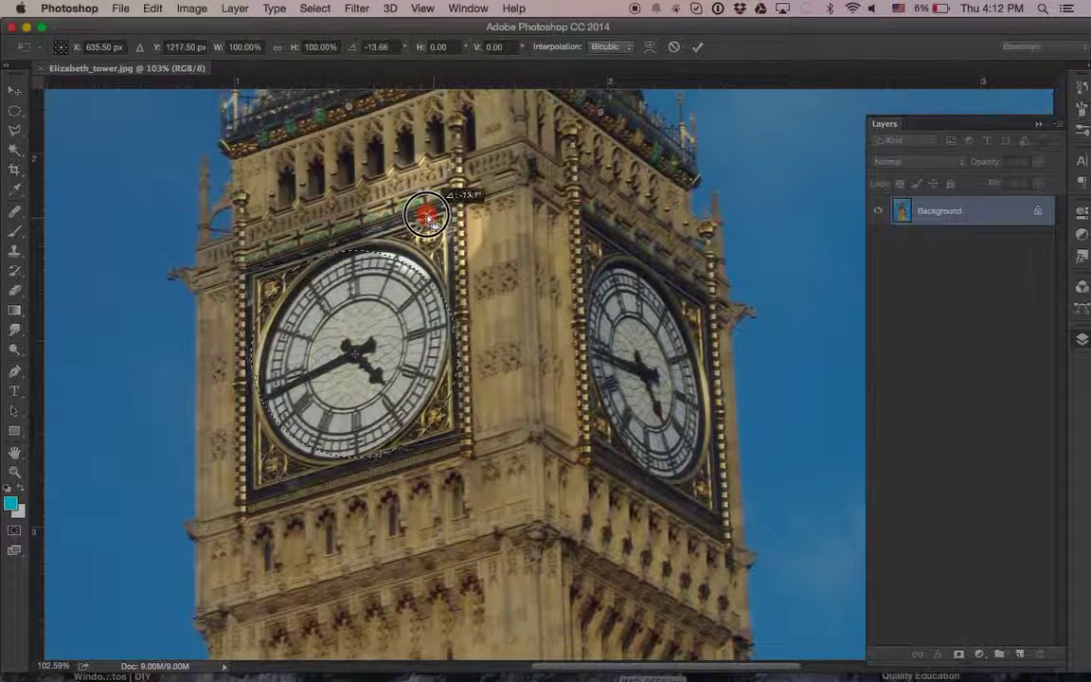
drag(414, 215, 410, 212)
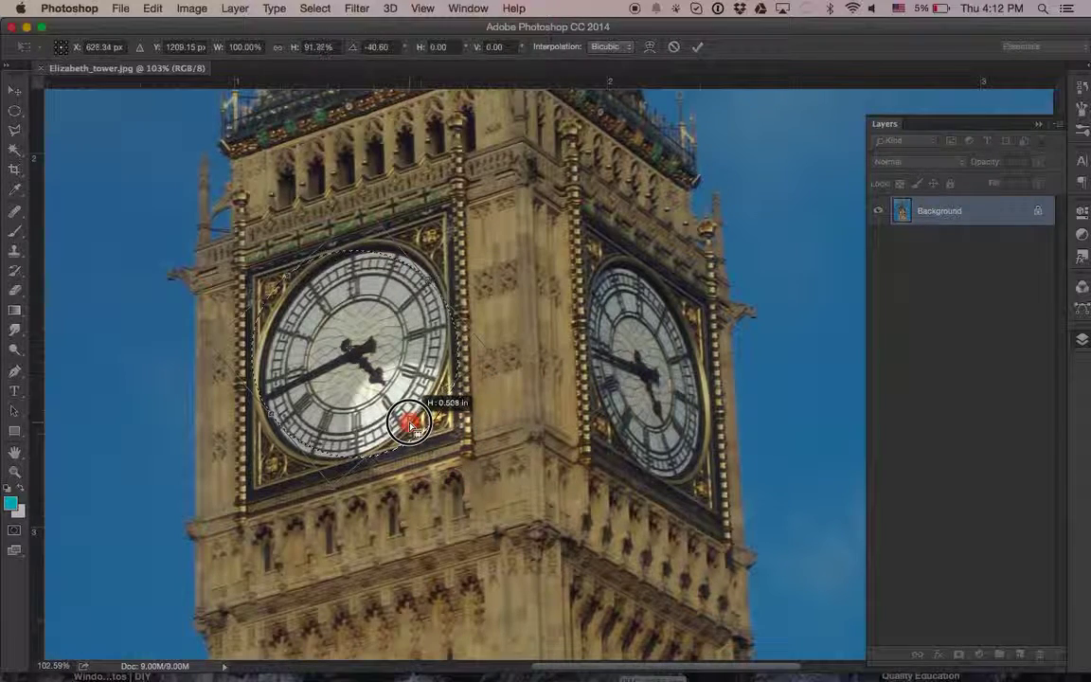
drag(409, 423, 410, 423)
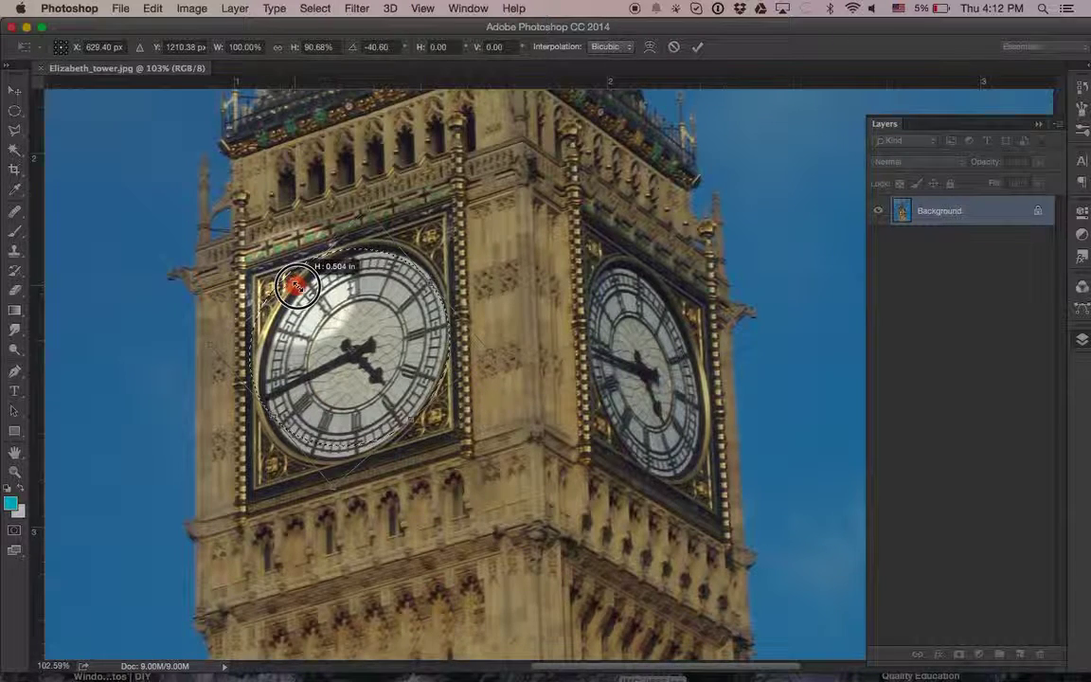
drag(299, 289, 301, 295)
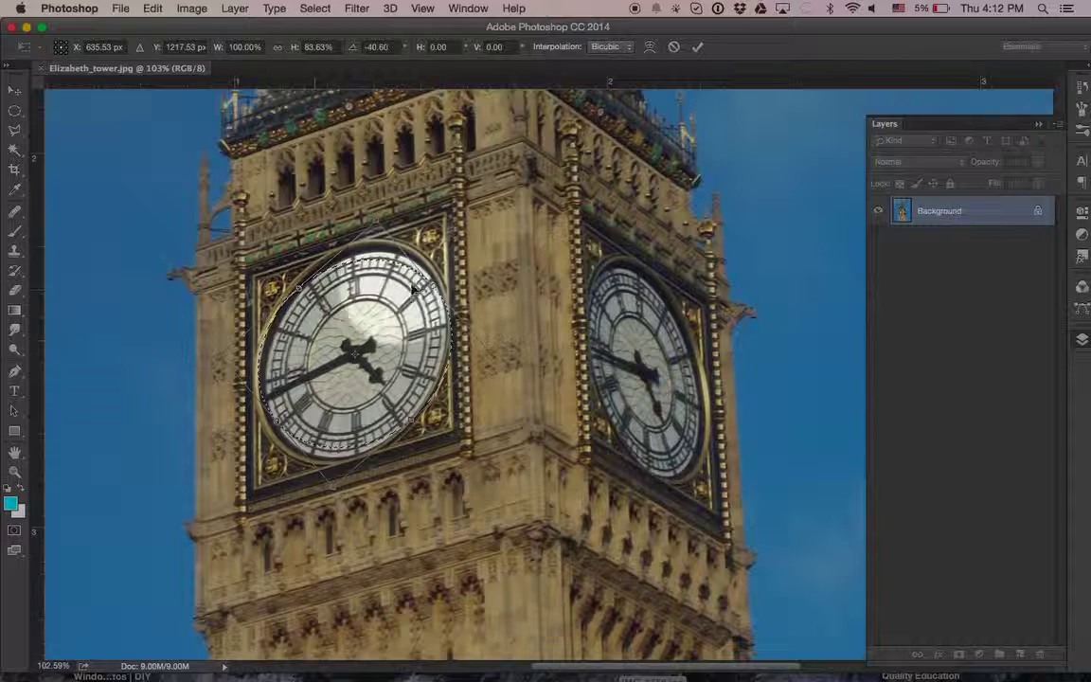
drag(432, 281, 438, 274)
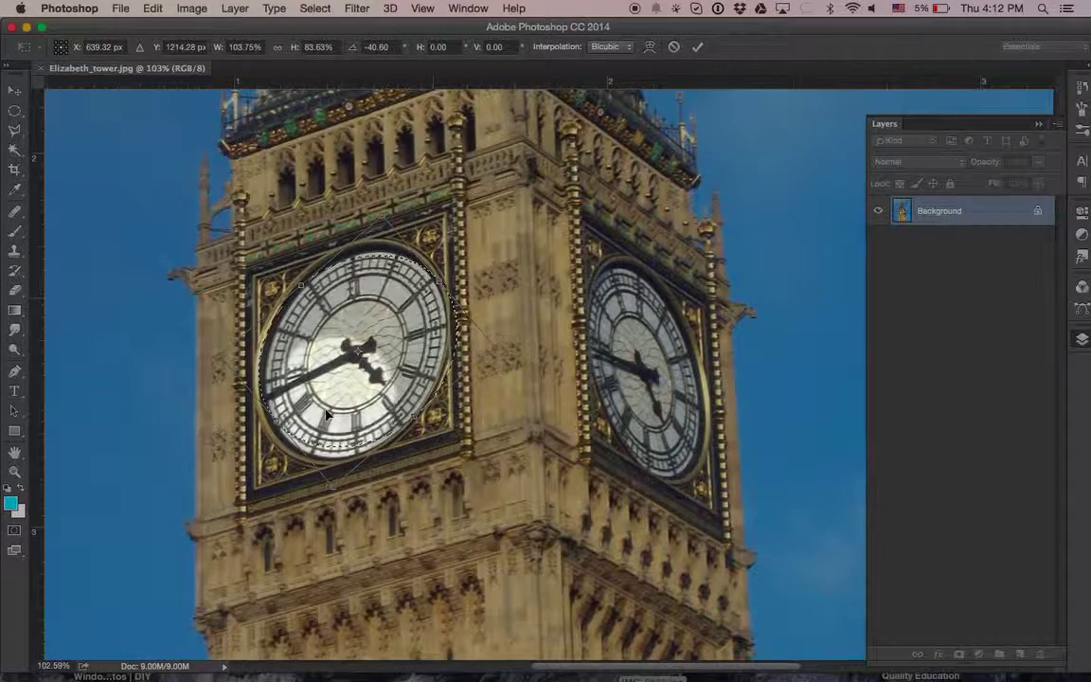
drag(272, 411, 276, 428)
Step: Refine the transformed selection to hug the left clock face, rotating it to about -59.4° with height about 79.9%, and apply it
key(super+equal)
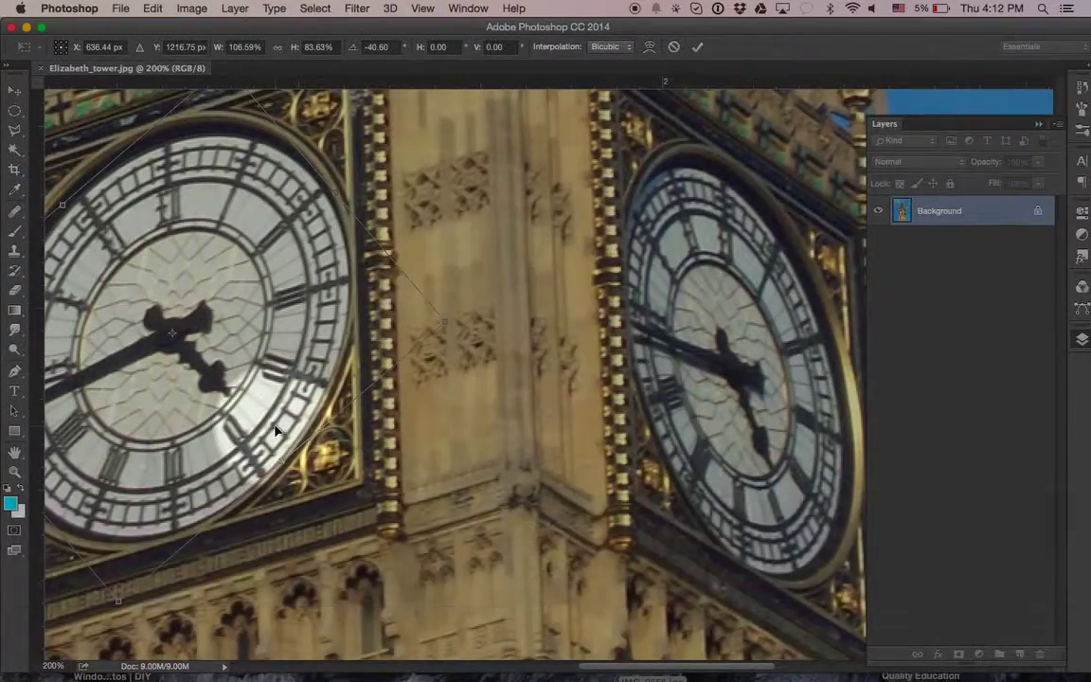
scroll(276, 430, left, 10)
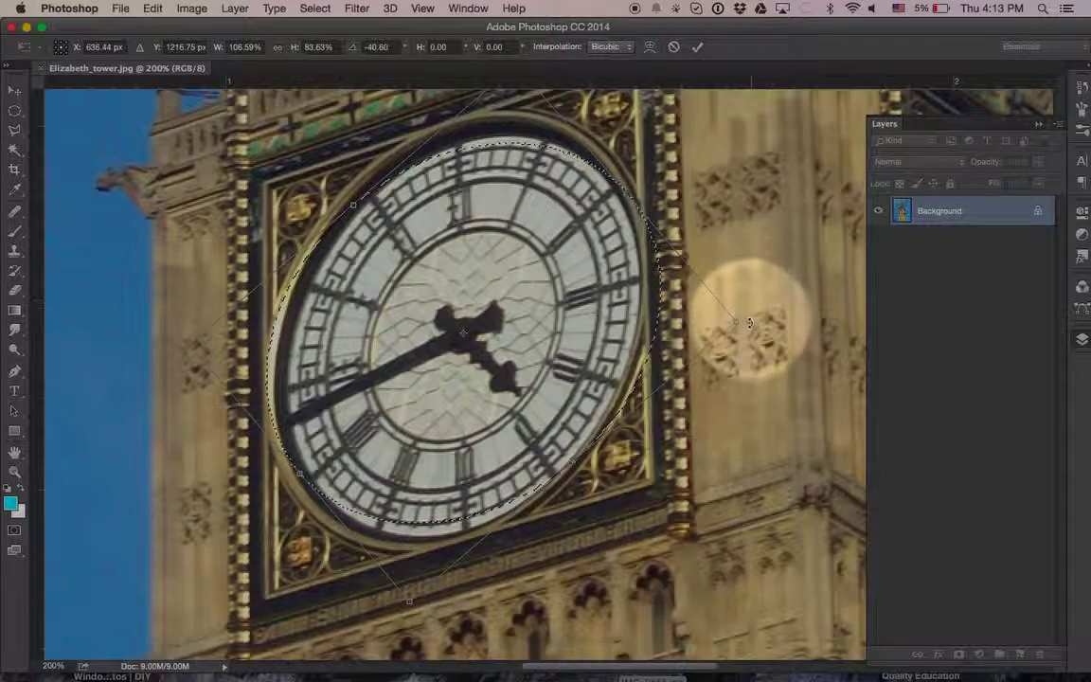
drag(749, 323, 733, 296)
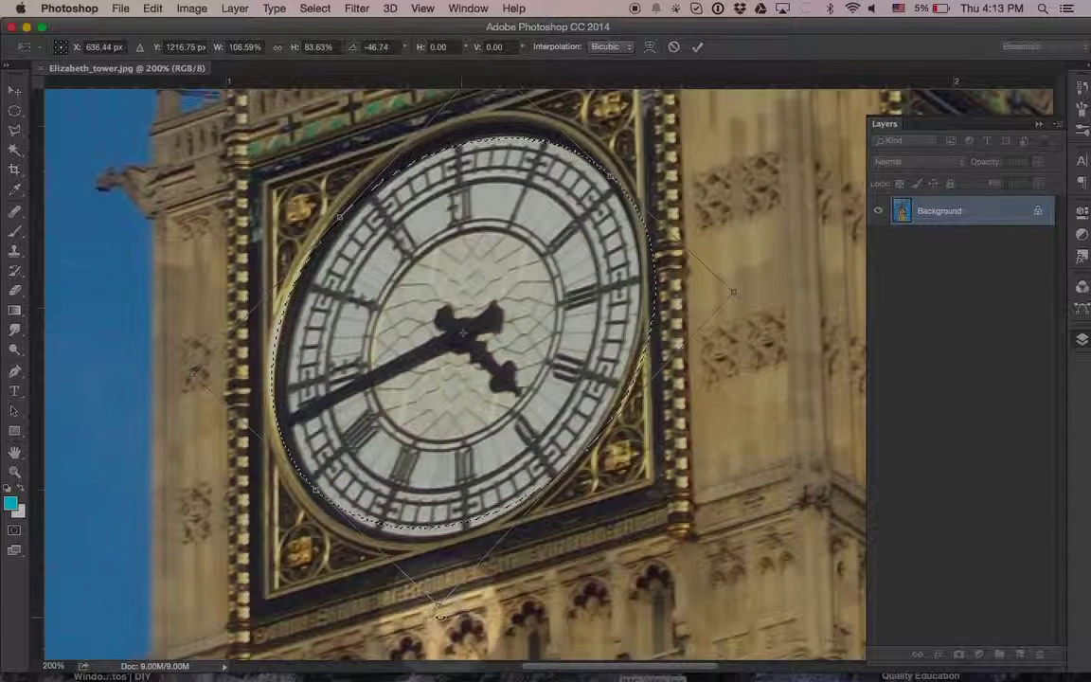
drag(439, 614, 490, 625)
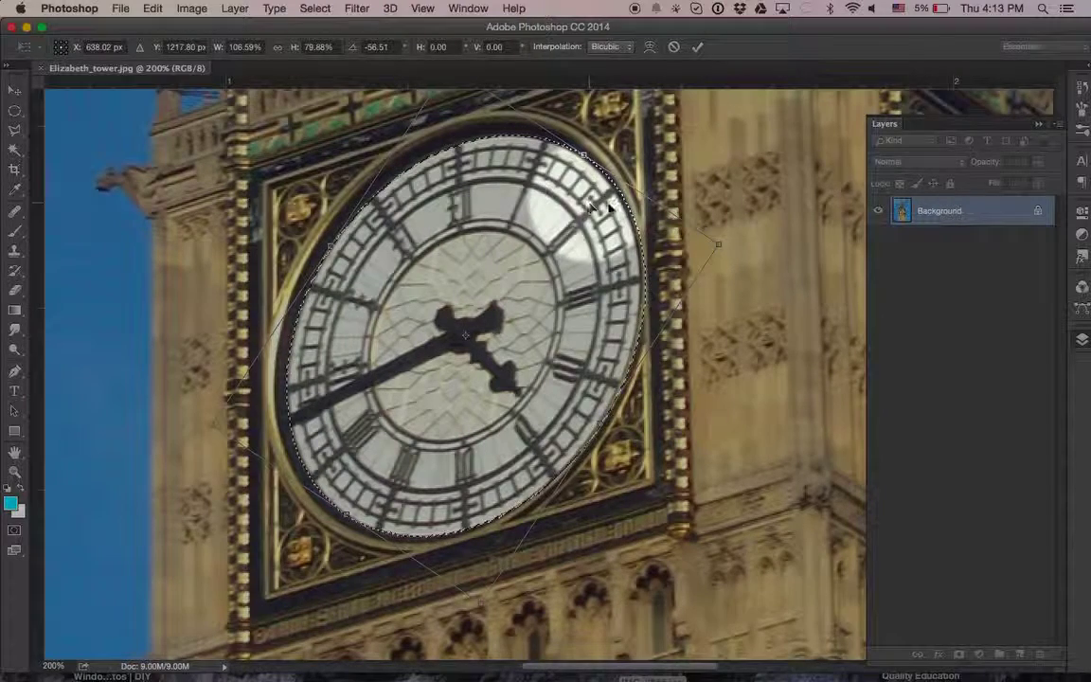
click(730, 242)
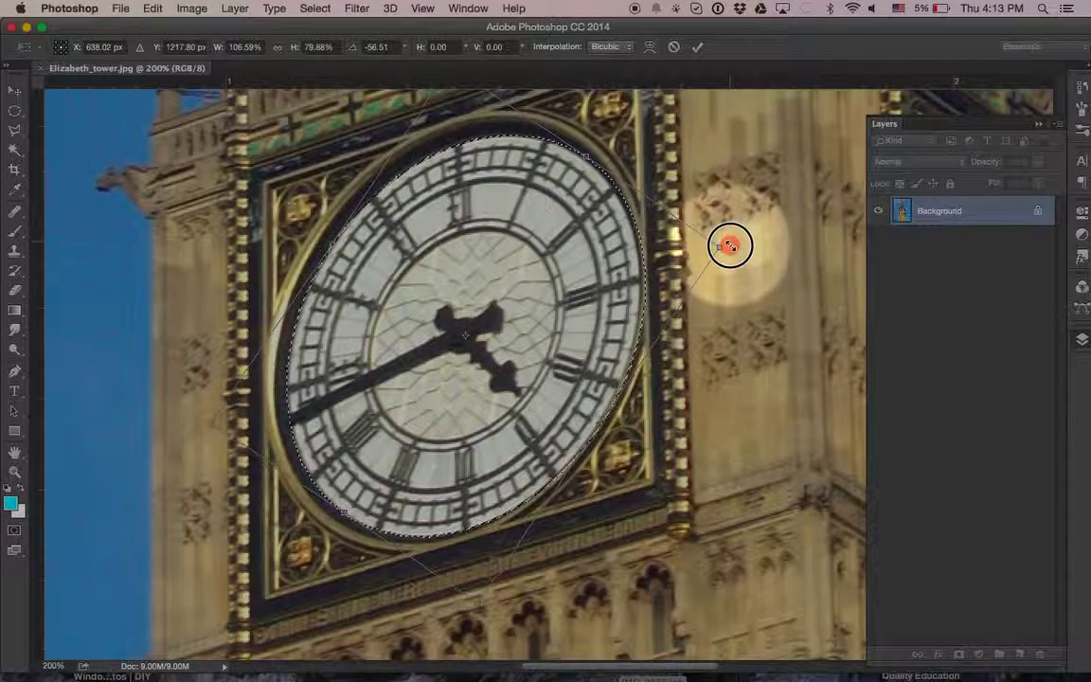
drag(729, 245, 723, 233)
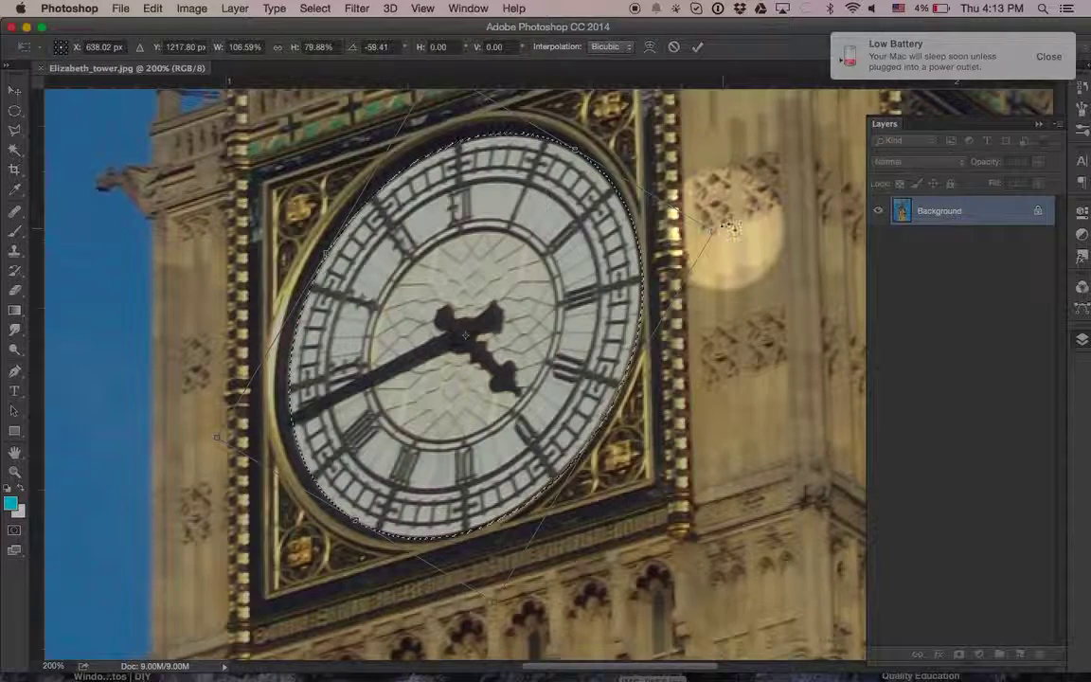
click(1048, 55)
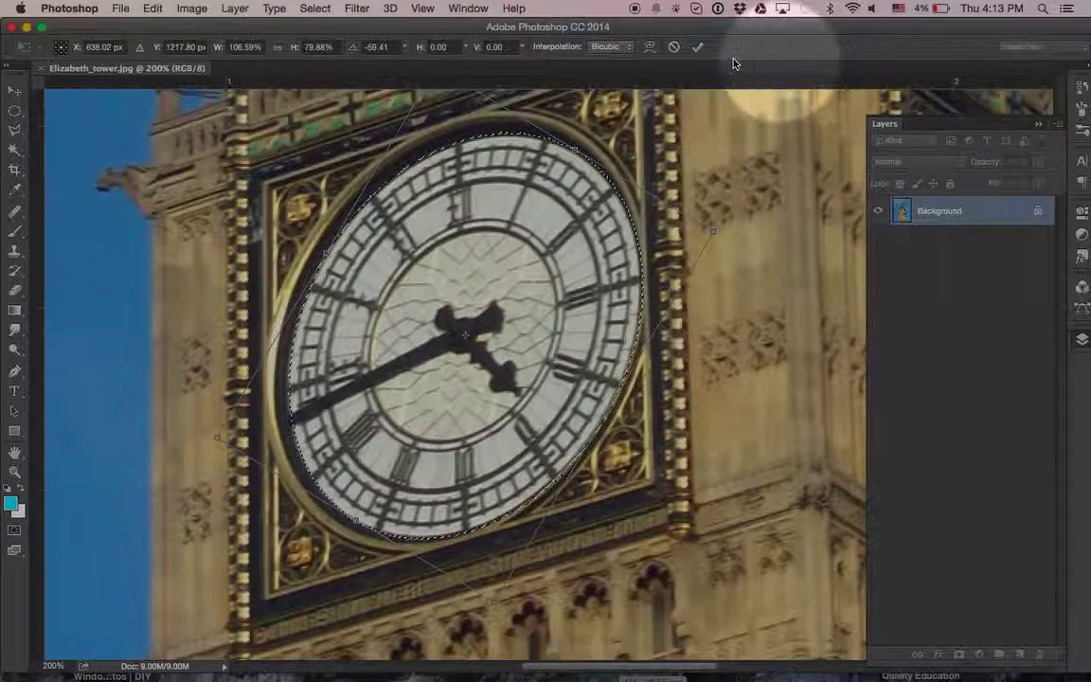
click(698, 48)
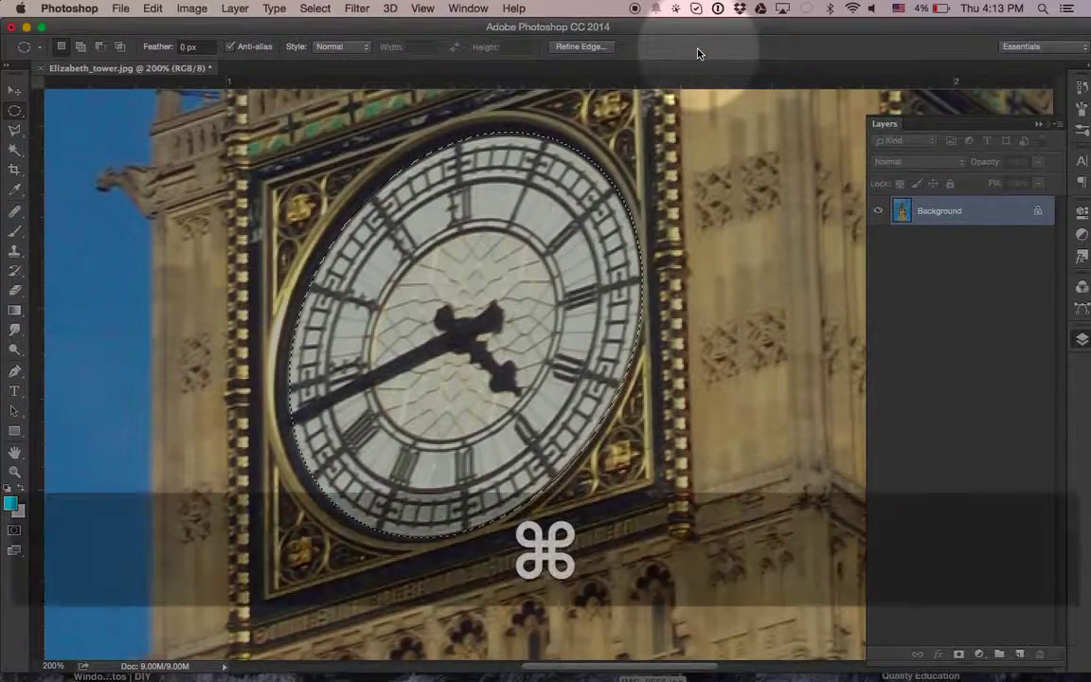
Step: Copy the selected left clock face from the Background onto its own new layer with Layer Via Copy
key(super+minus)
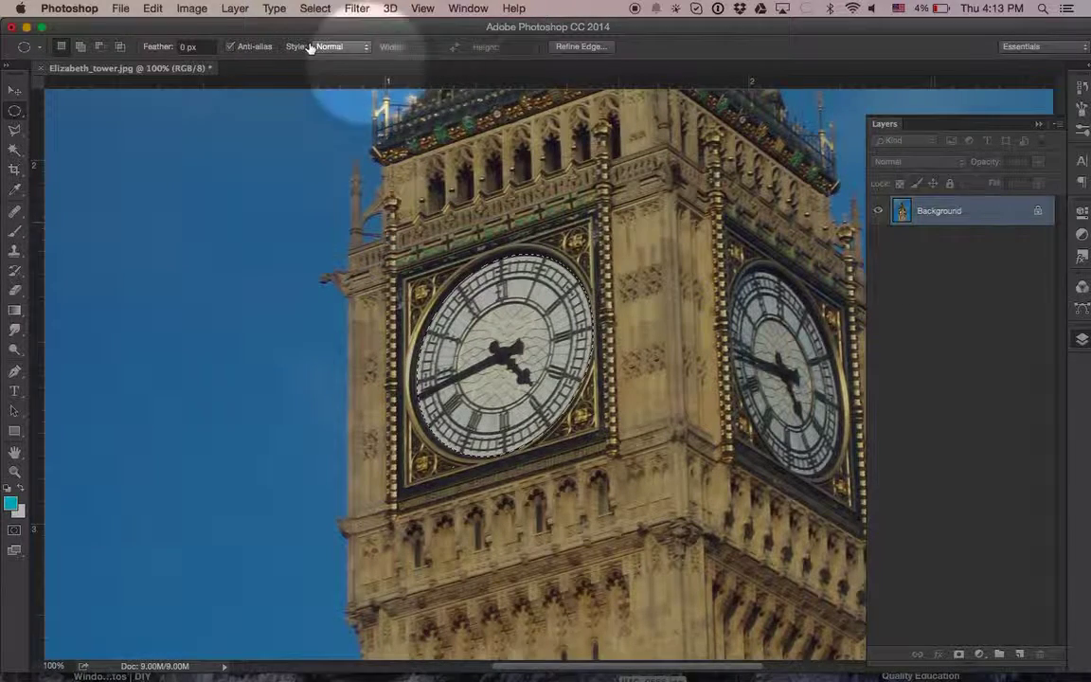
click(237, 8)
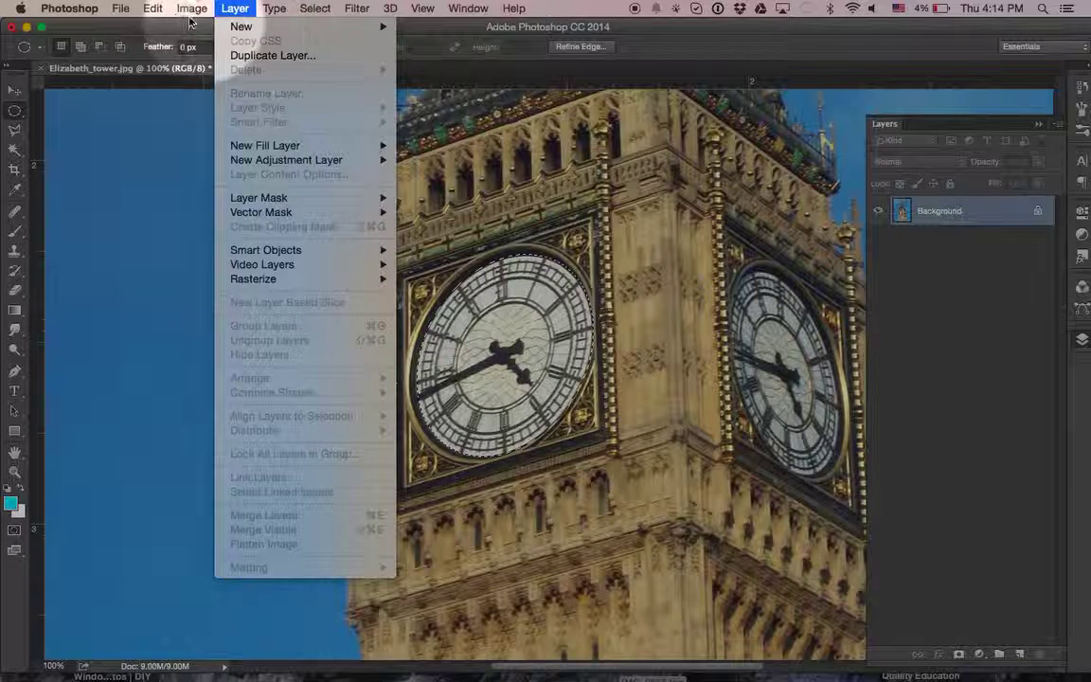
mouse_move(169, 11)
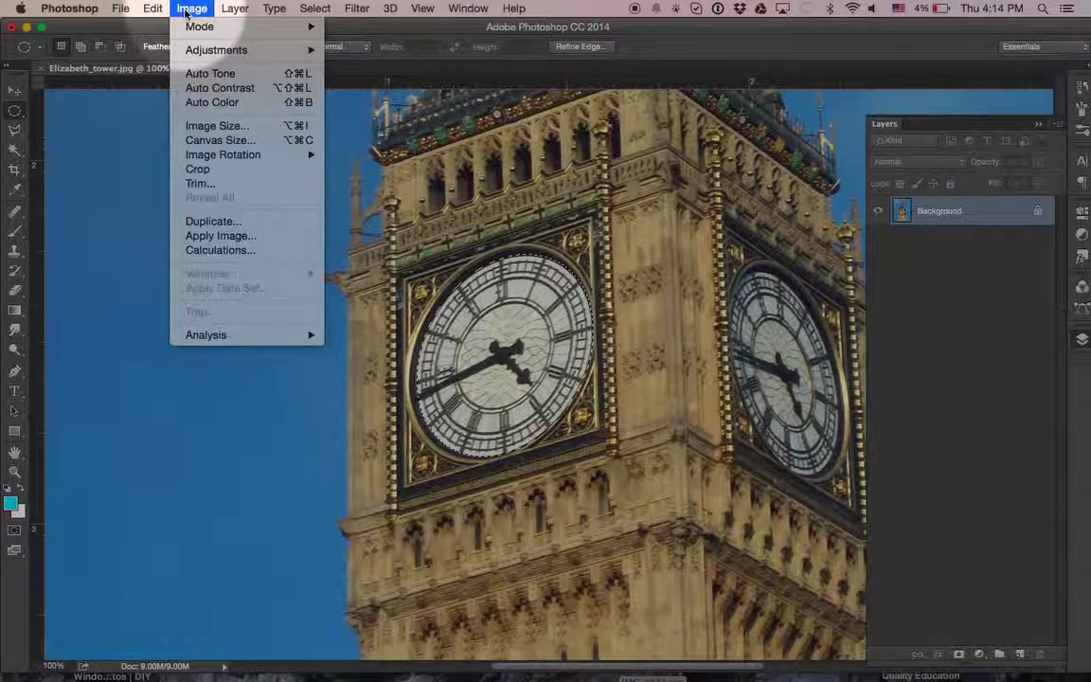
mouse_move(227, 10)
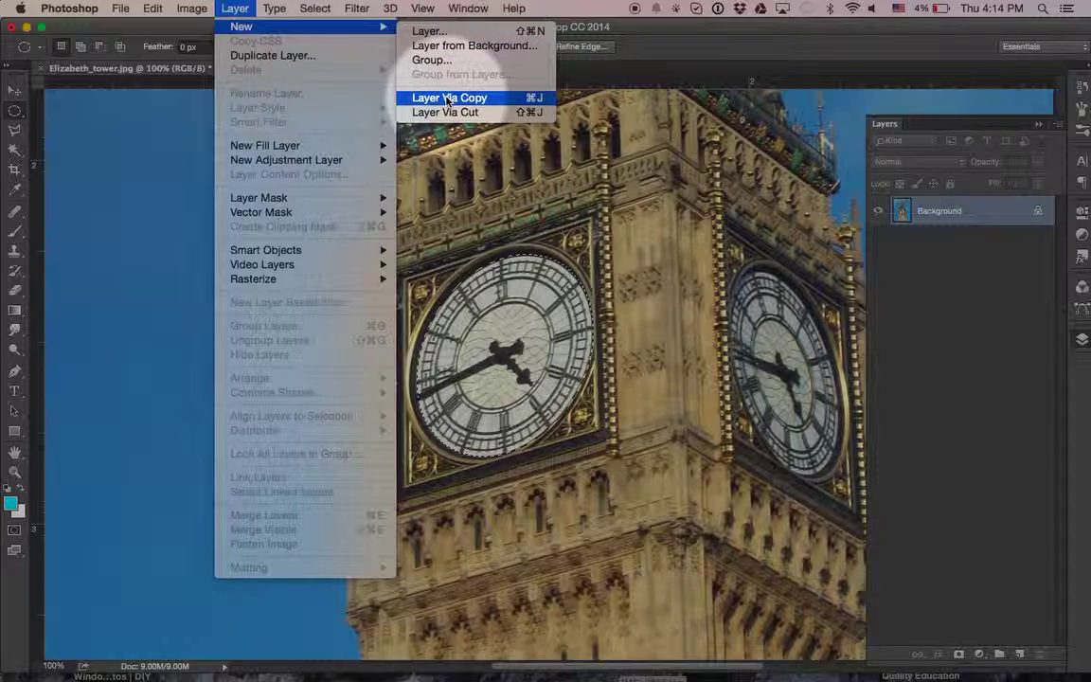
click(539, 101)
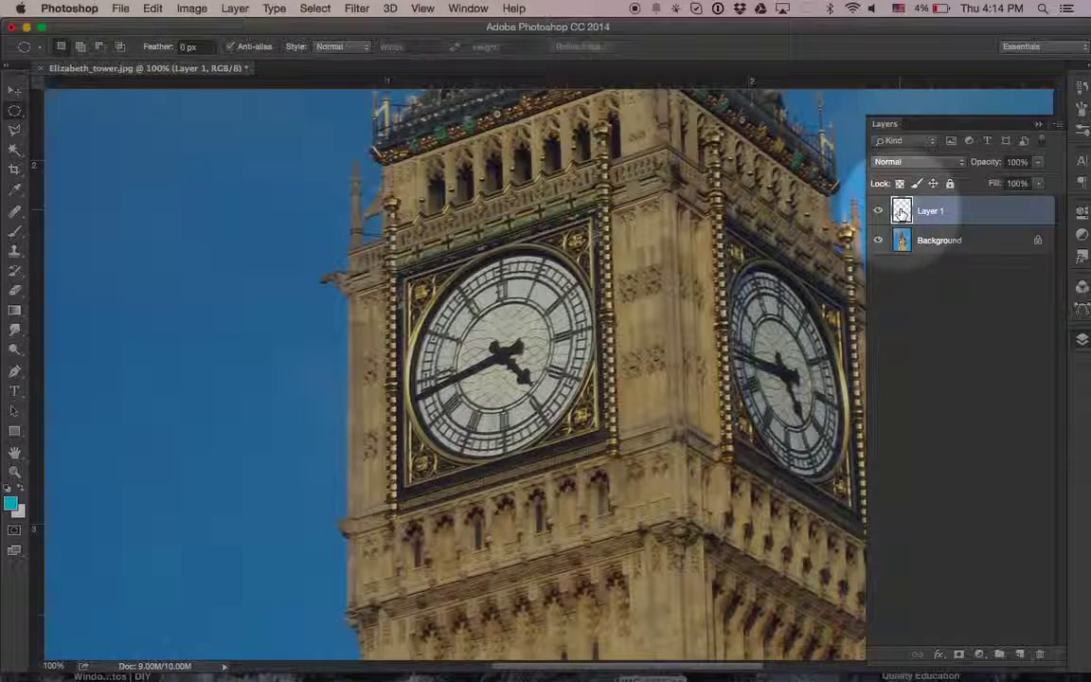
Step: Load the outline of the copied clock face on Layer 1 as a selection
key(alt)
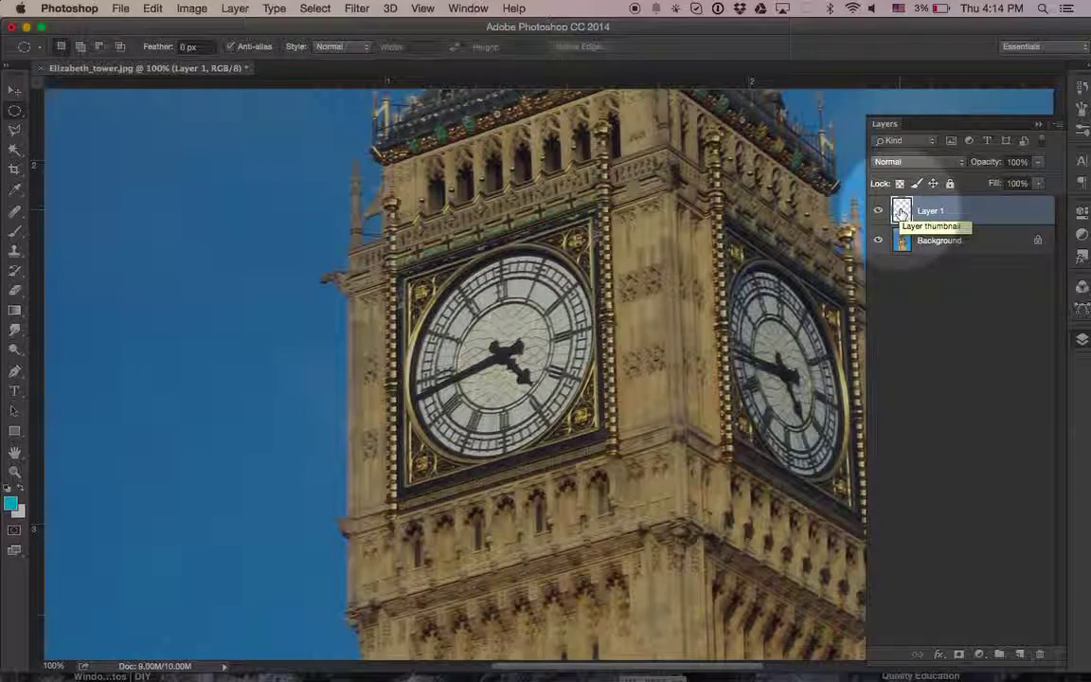
key(super)
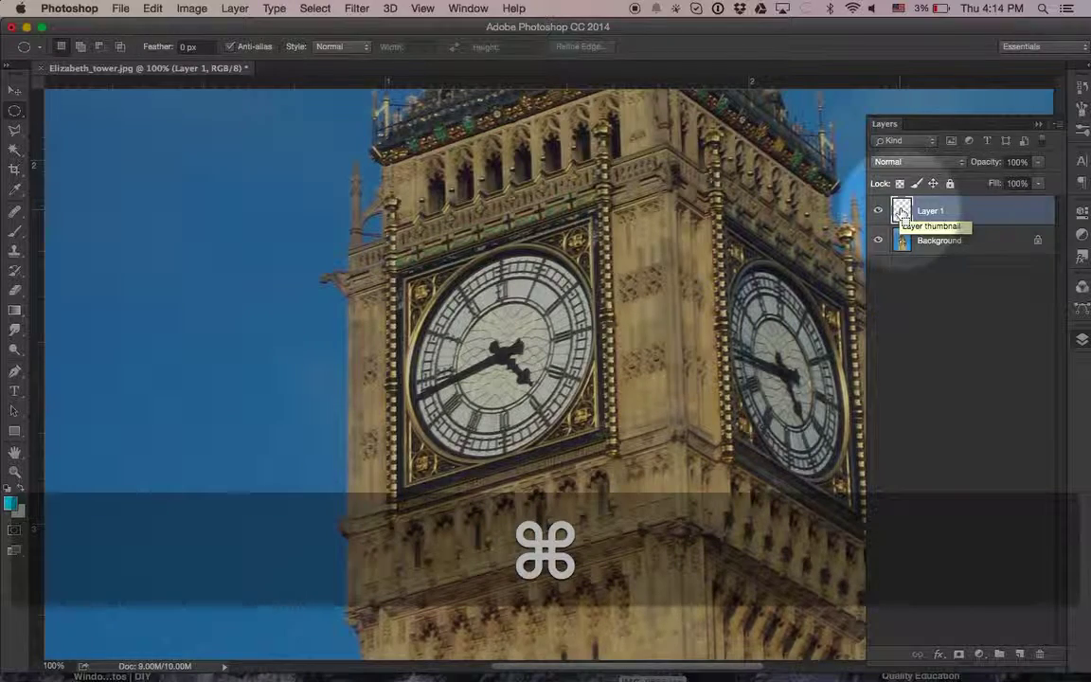
super+click(901, 212)
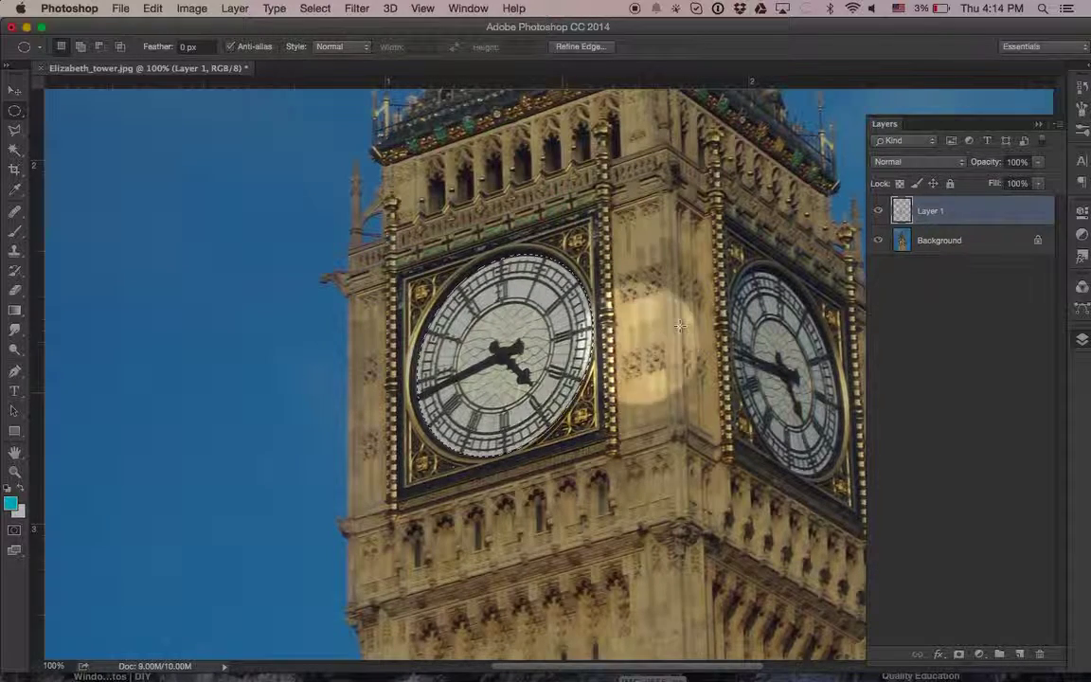
Step: Add a new layer directly above Background, fill the clock face selection on it with black, and check it by briefly hiding Layer 1
click(931, 242)
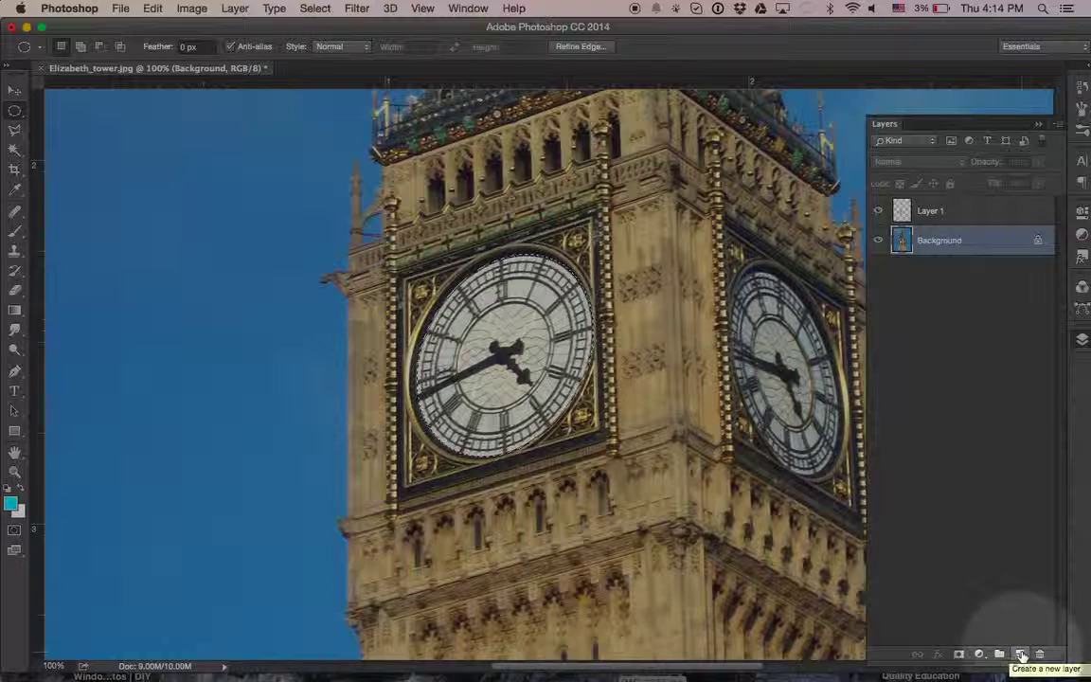
click(1021, 654)
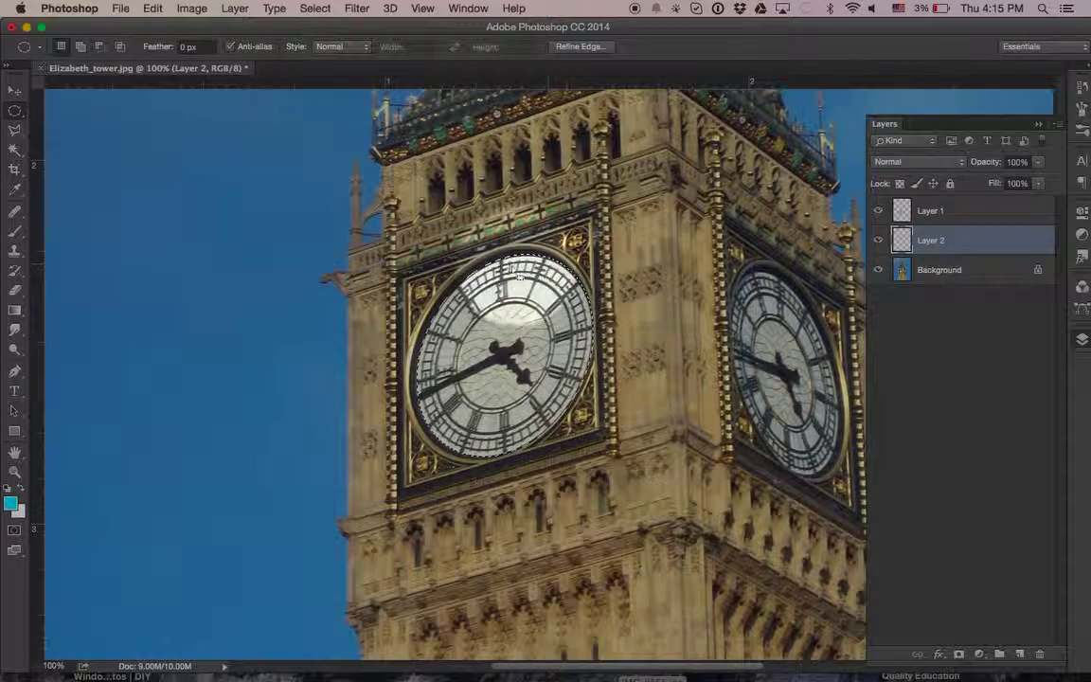
click(153, 8)
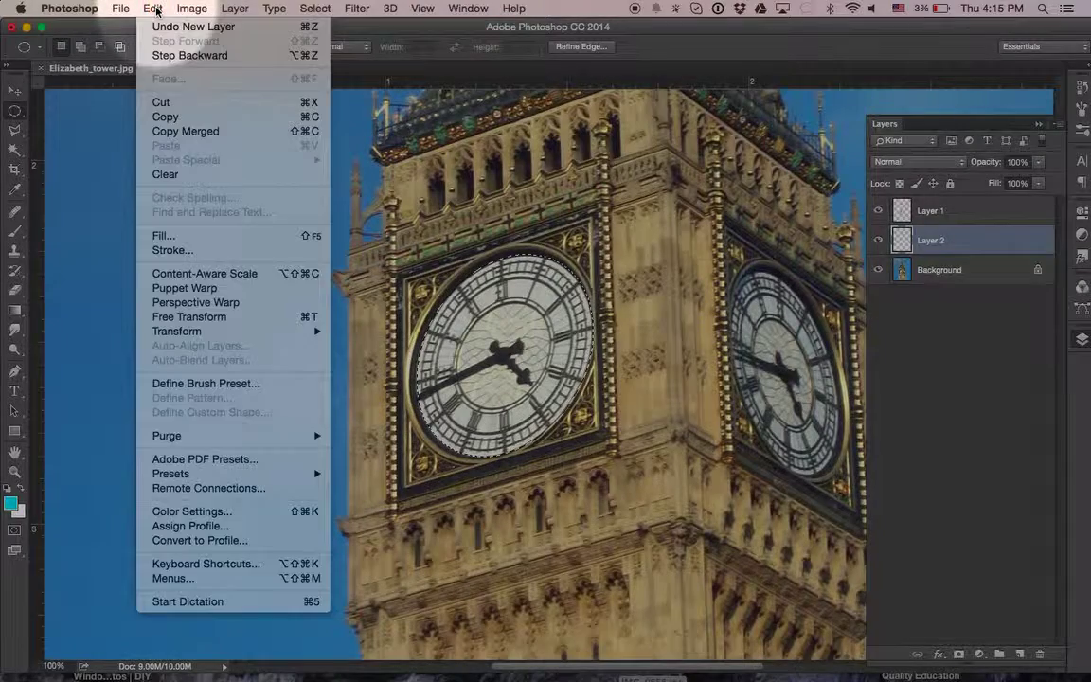
click(165, 236)
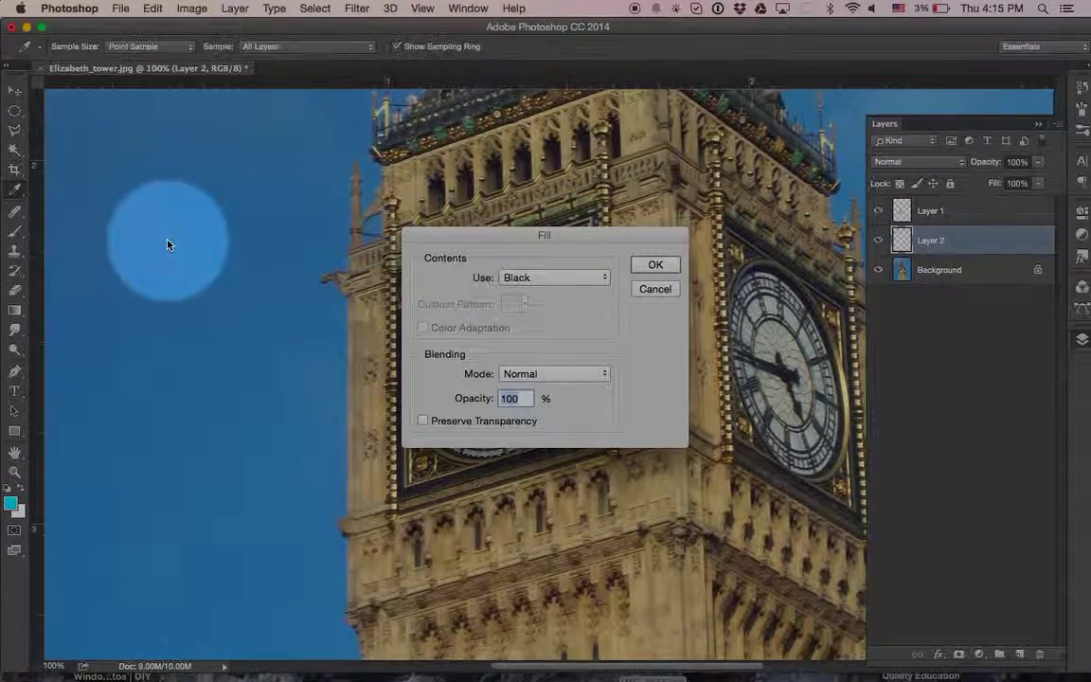
click(538, 278)
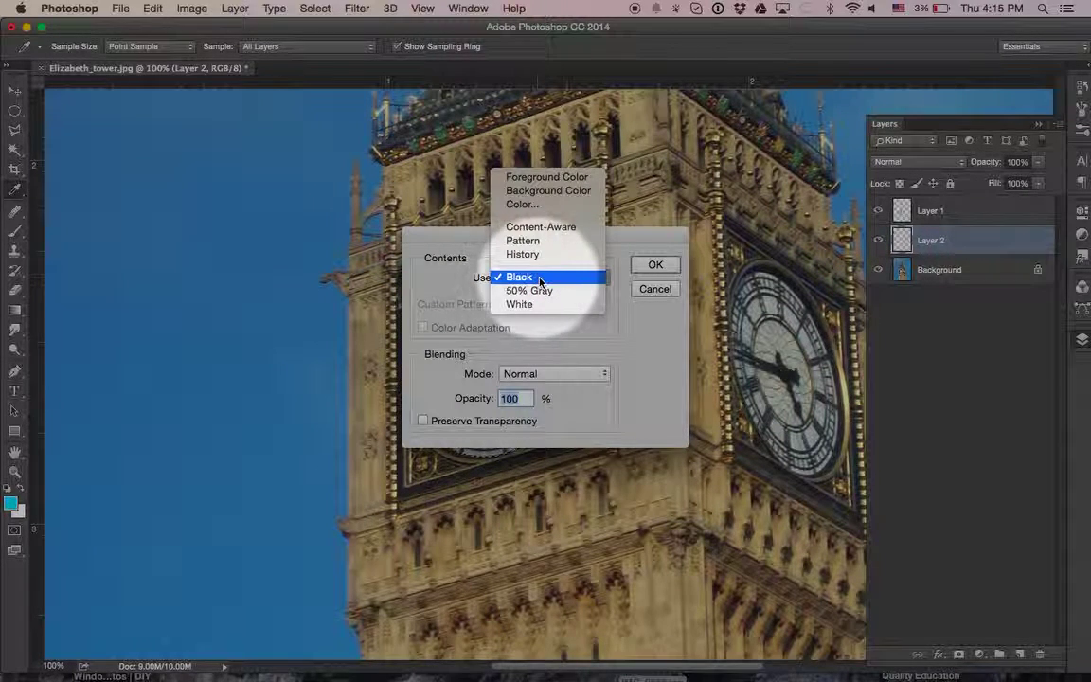
click(651, 268)
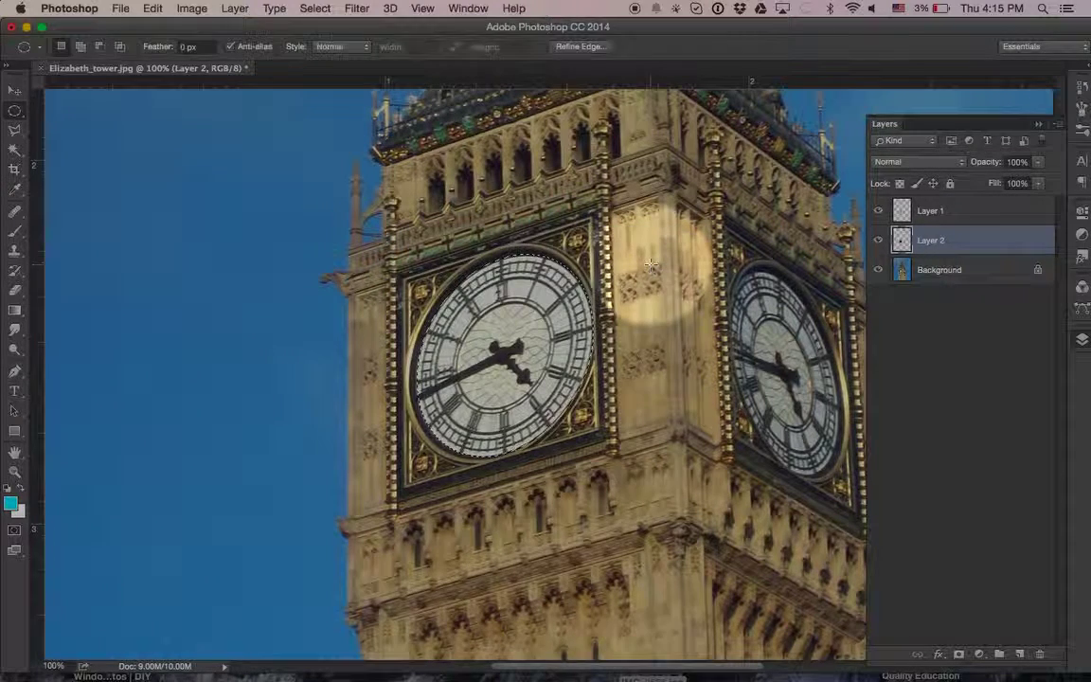
click(880, 211)
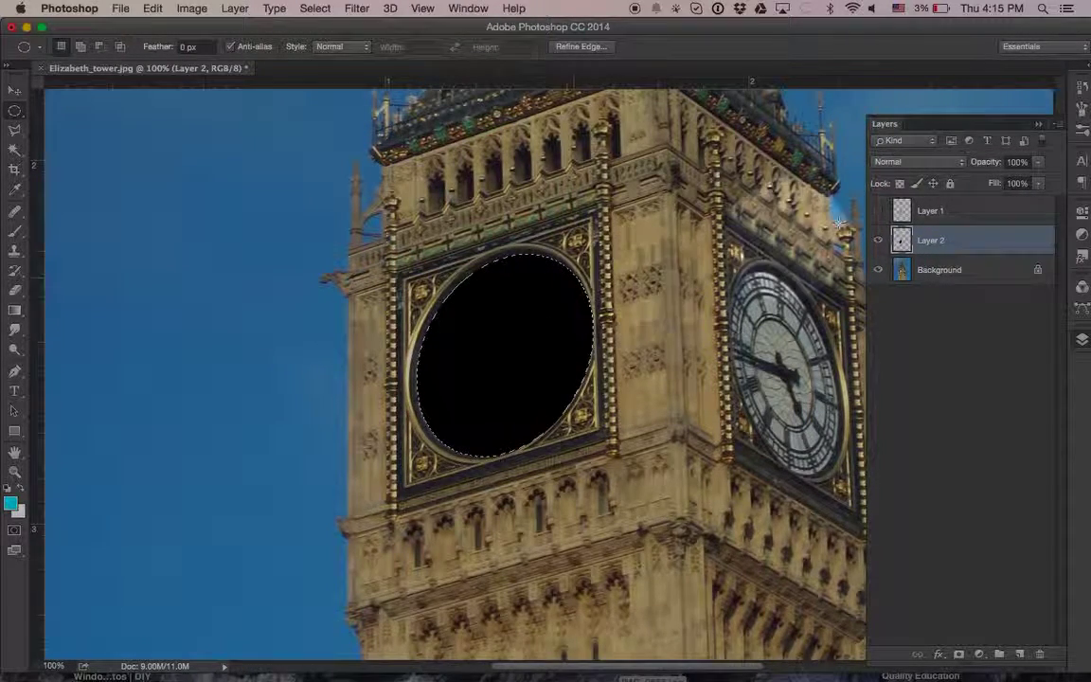
click(879, 212)
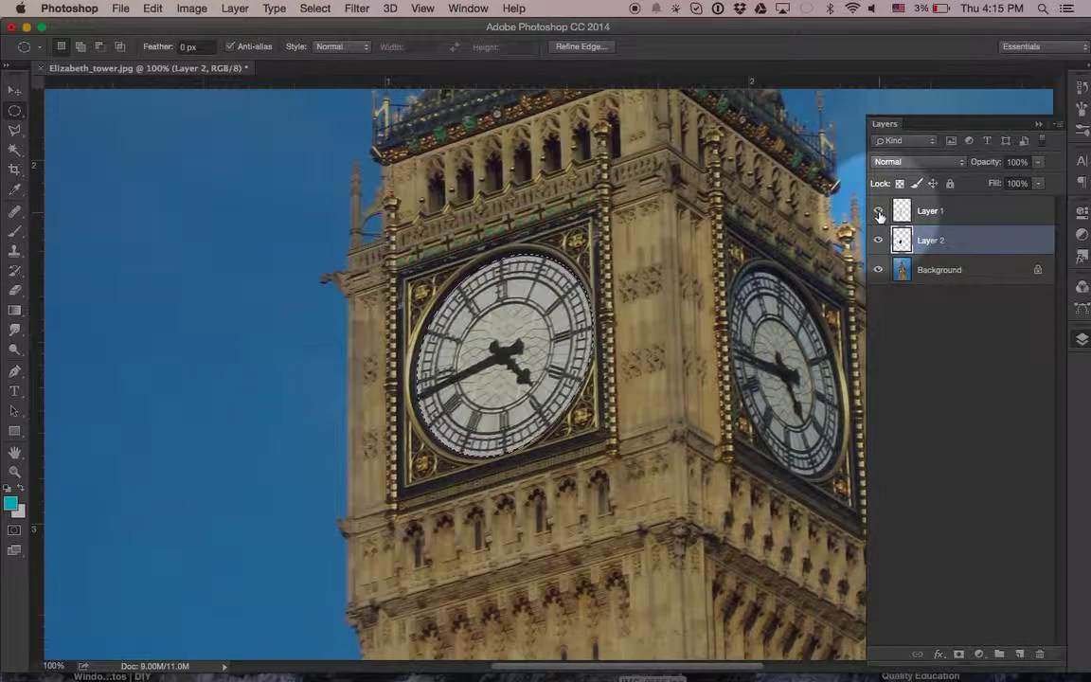
Step: Deselect the clock face and open Layer 1 in the Liquify filter
click(322, 9)
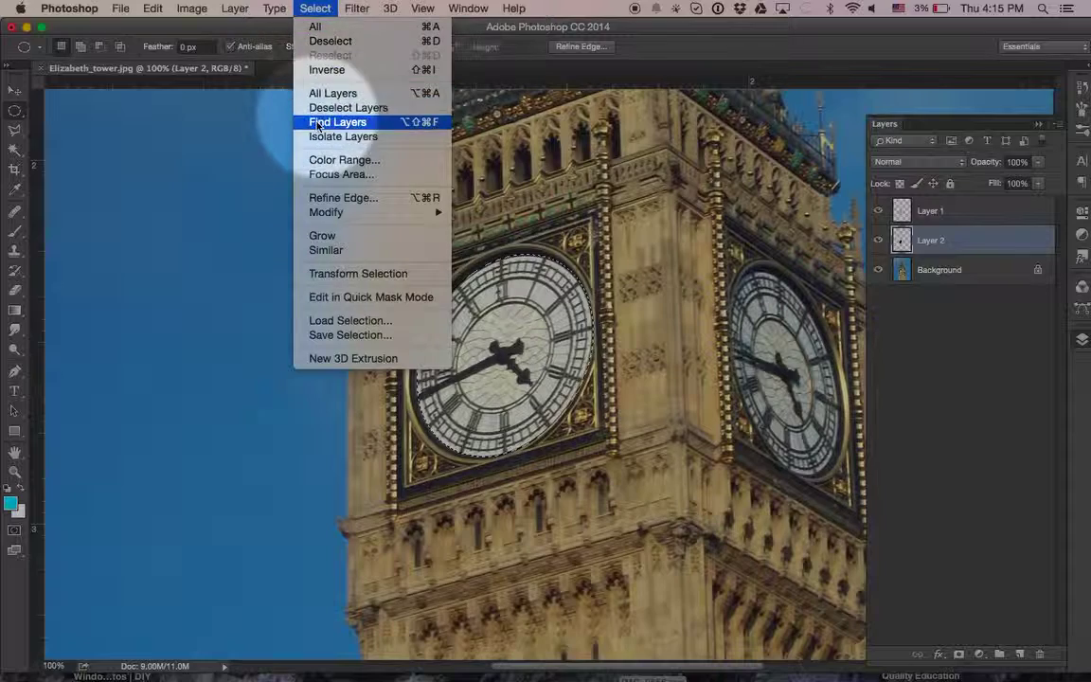
click(314, 41)
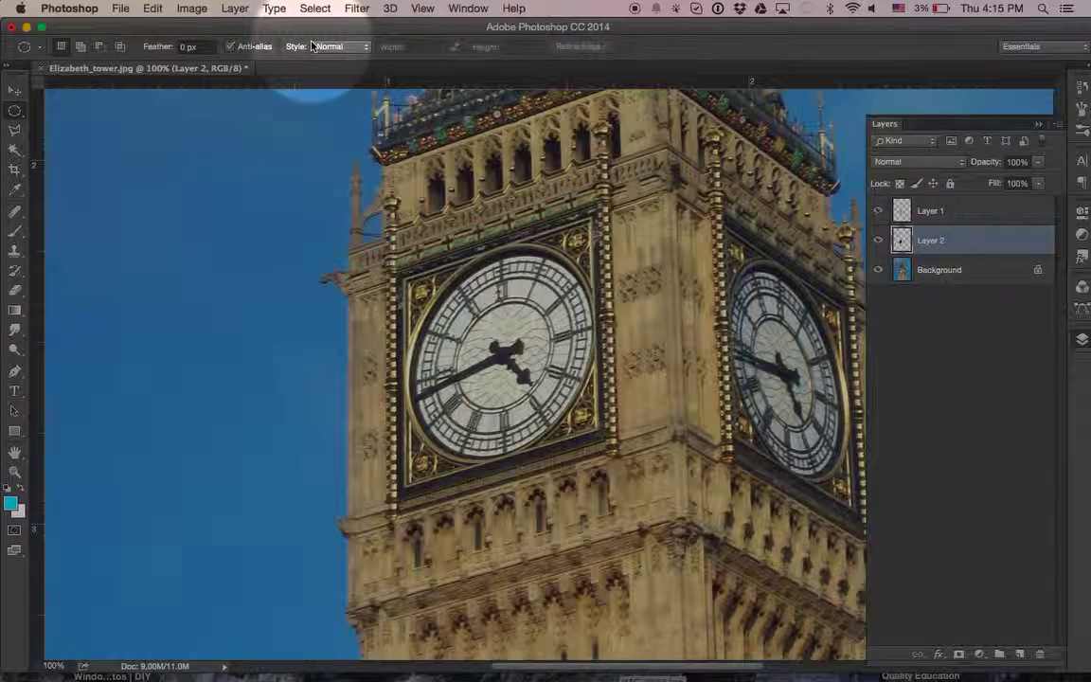
click(957, 215)
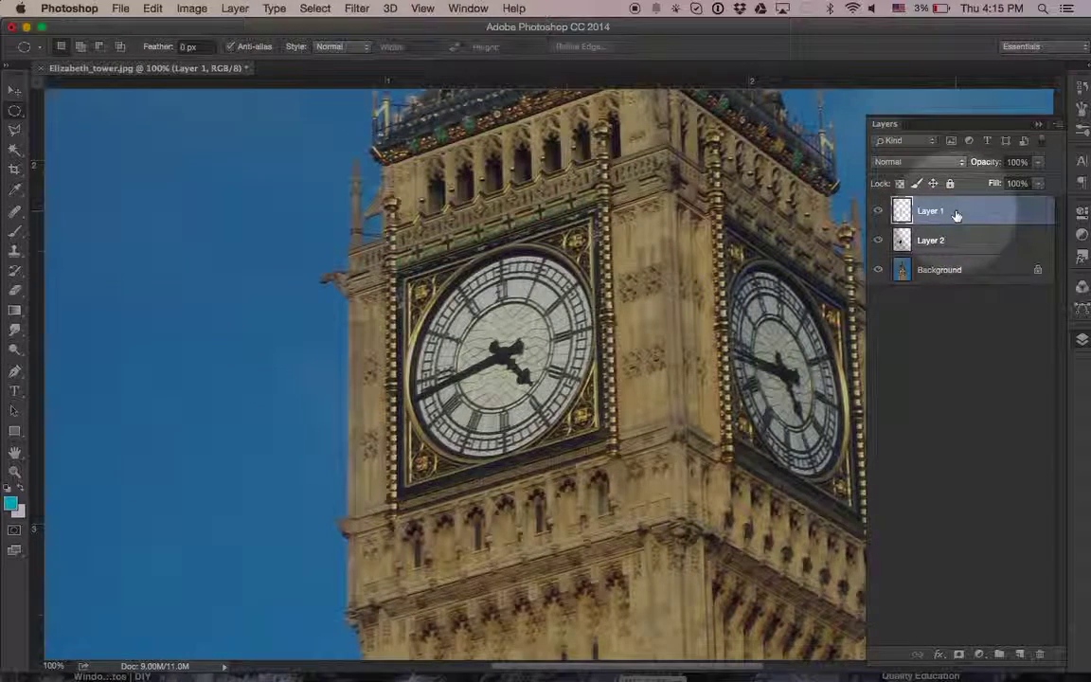
click(359, 9)
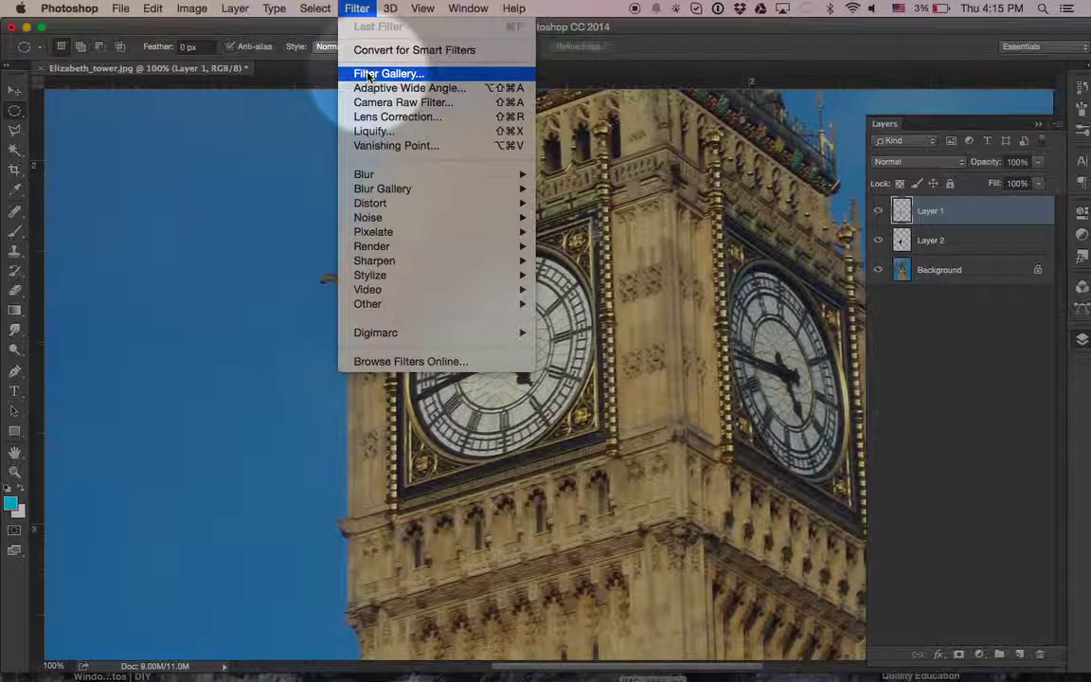
click(373, 131)
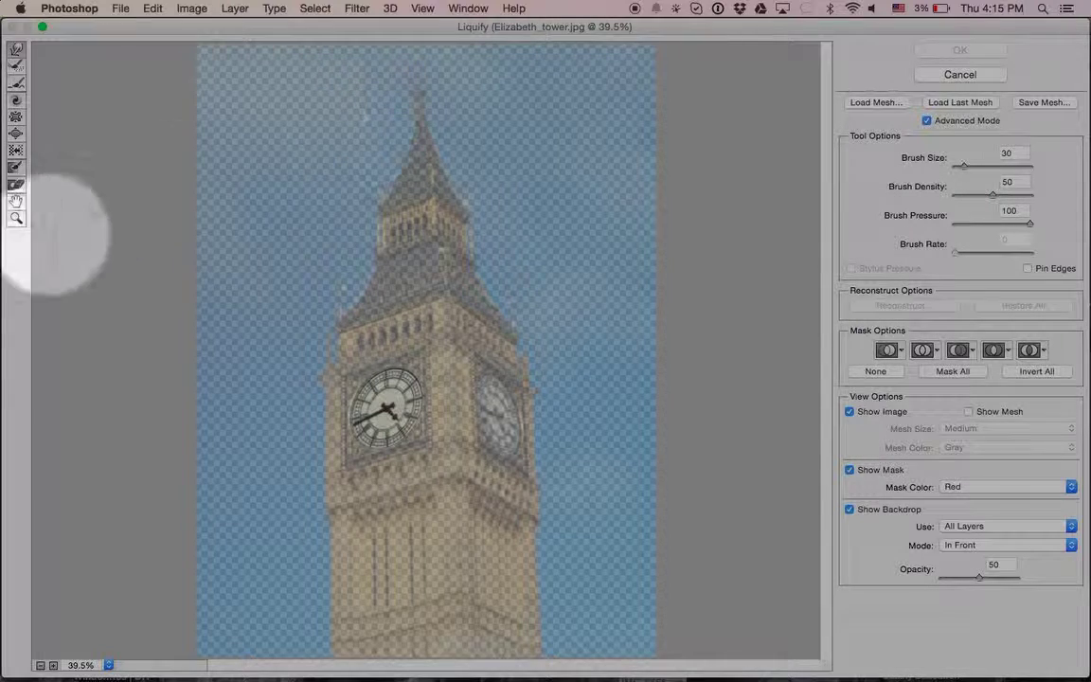
click(15, 219)
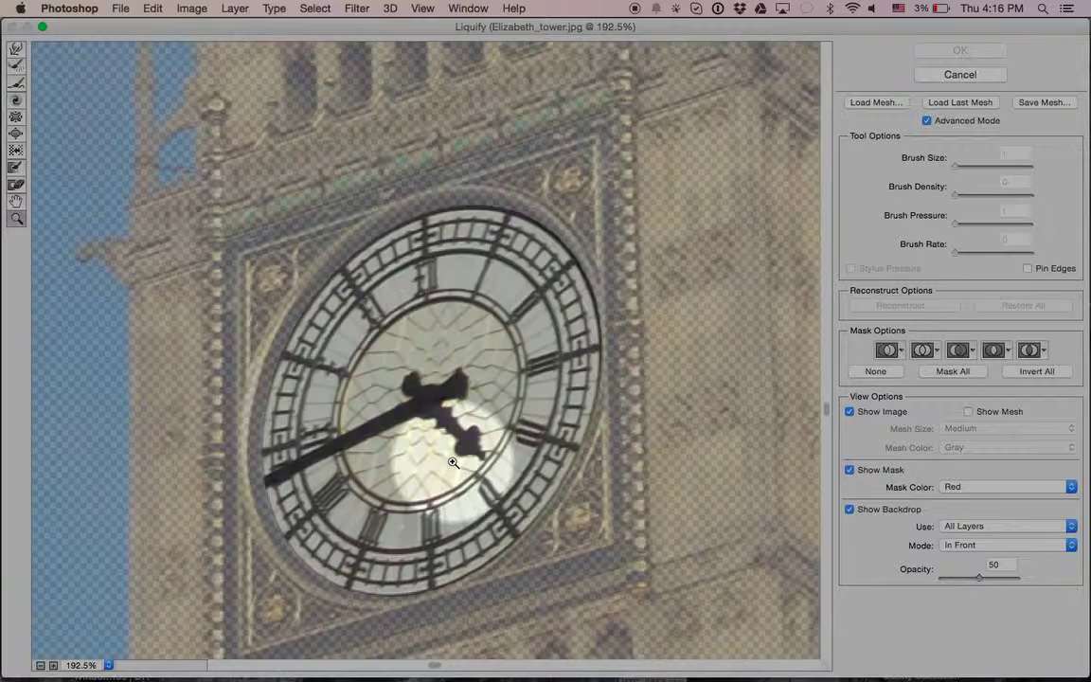
click(451, 461)
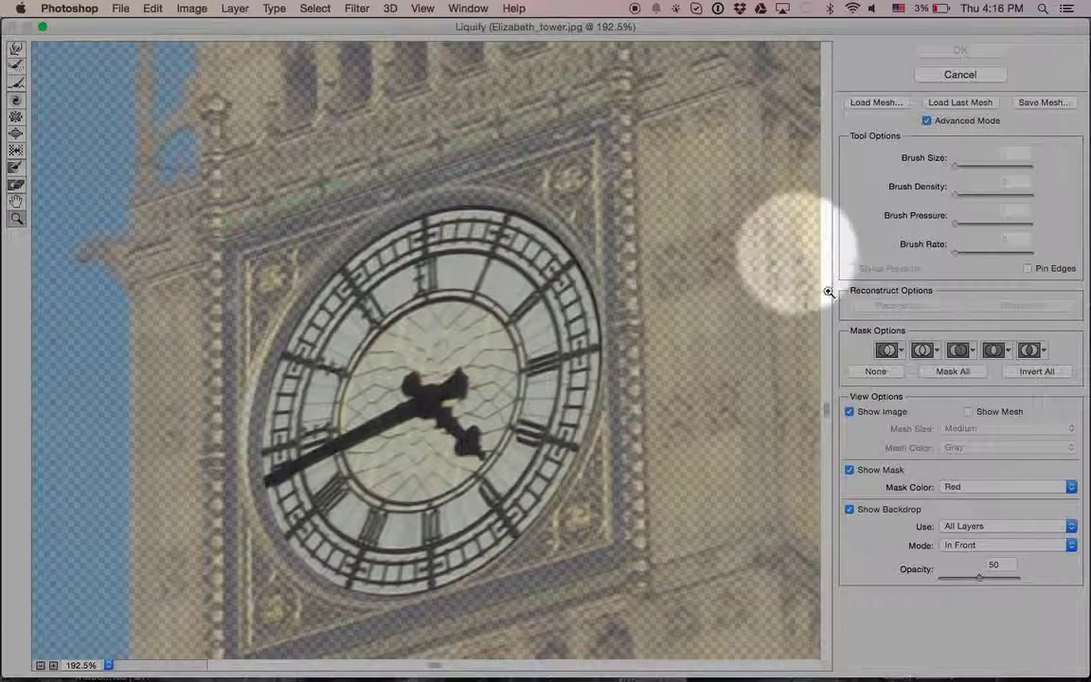
Step: Compare the Liquify preview with Show Image and Show Mask each switched off and back on
click(849, 412)
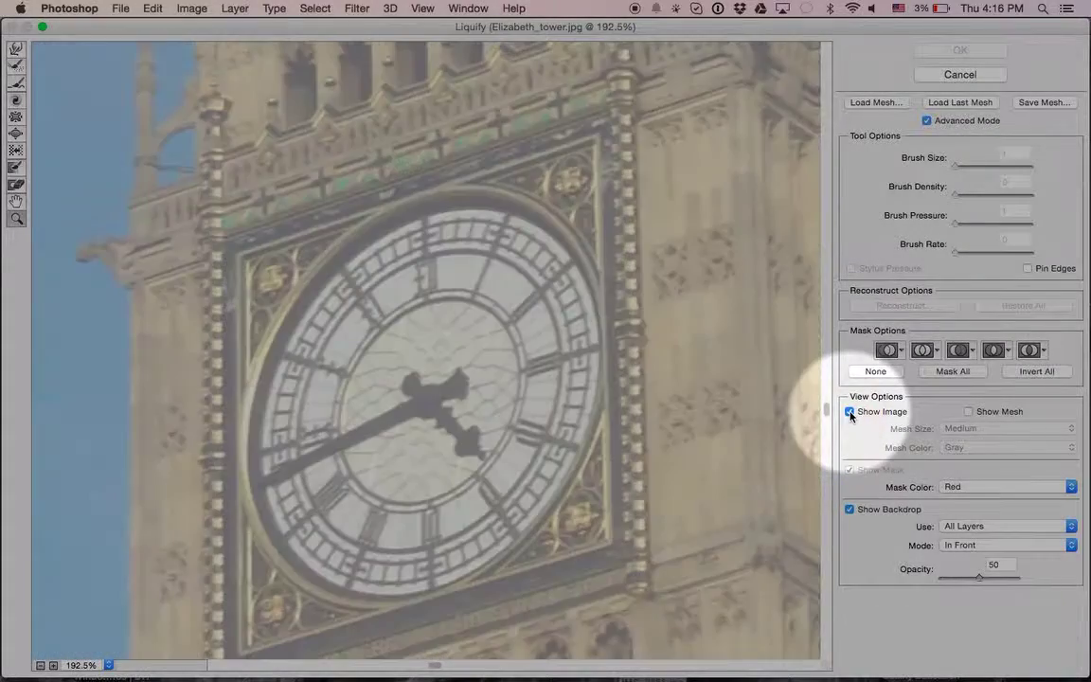
click(849, 412)
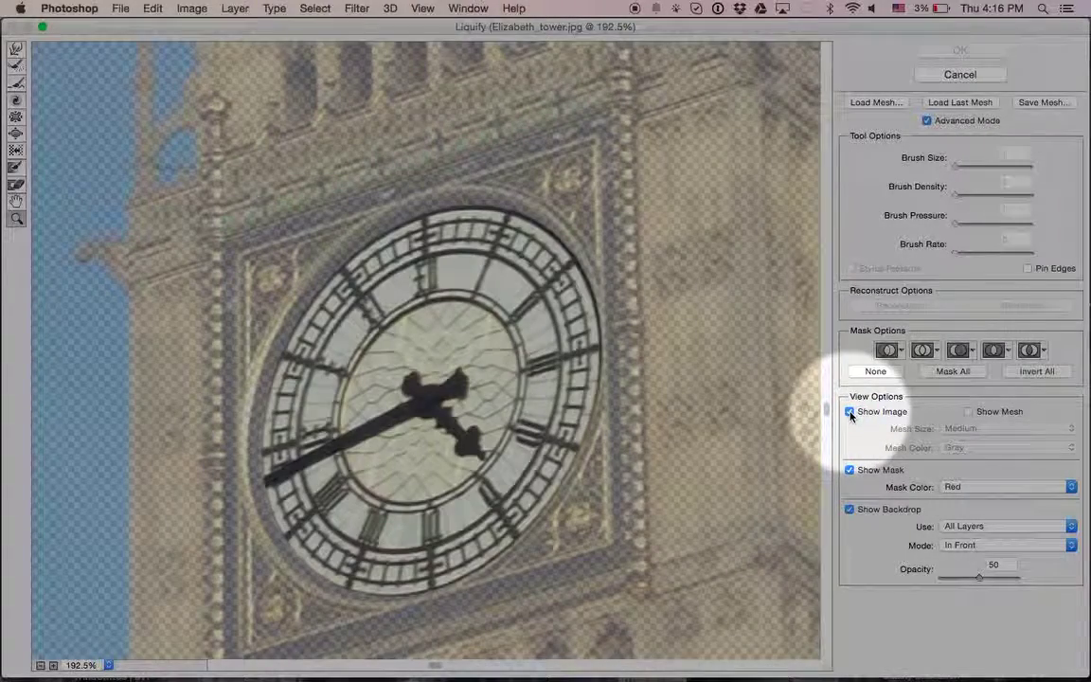
click(849, 471)
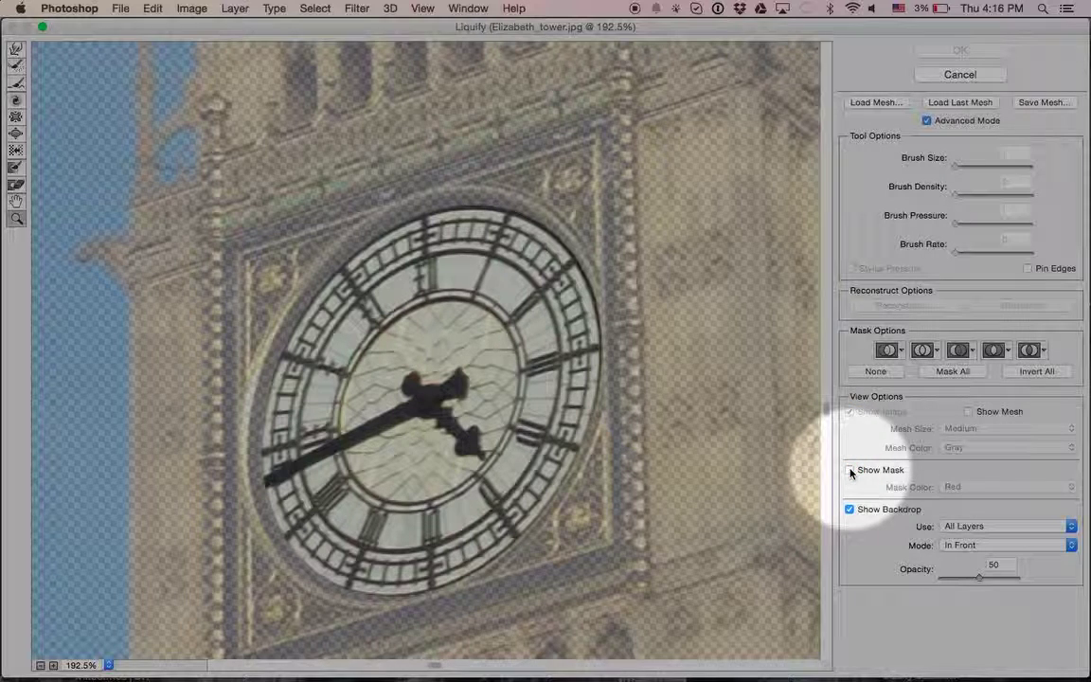
click(850, 471)
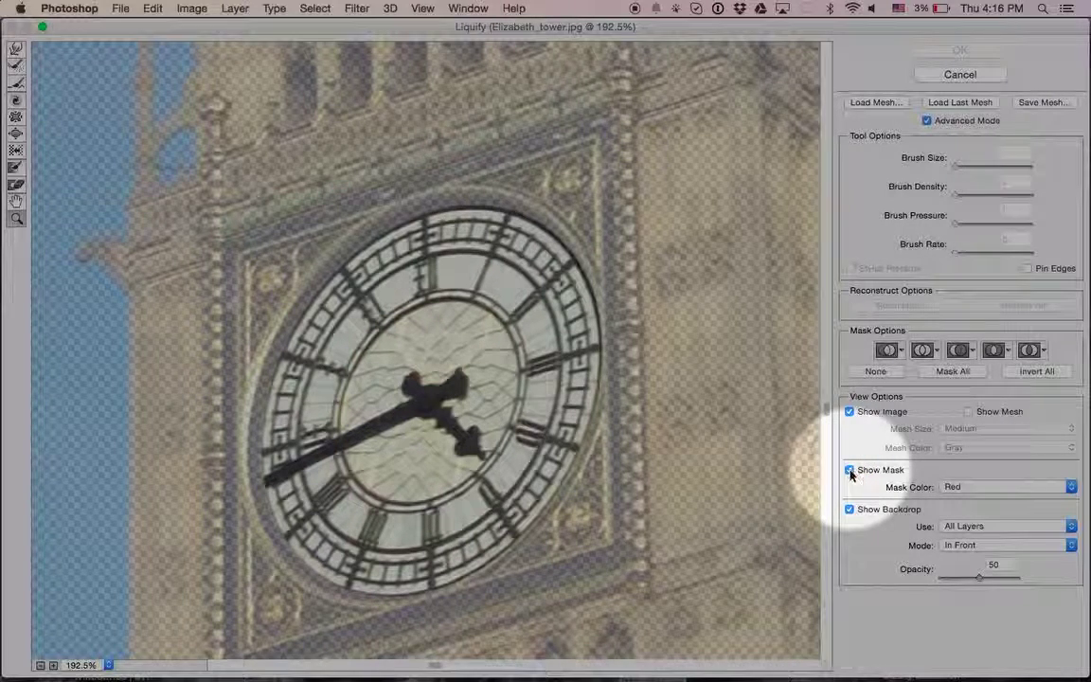
Step: Turn off Show Backdrop in Liquify so that only the isolated clock face is previewed, with empty space below it
click(850, 510)
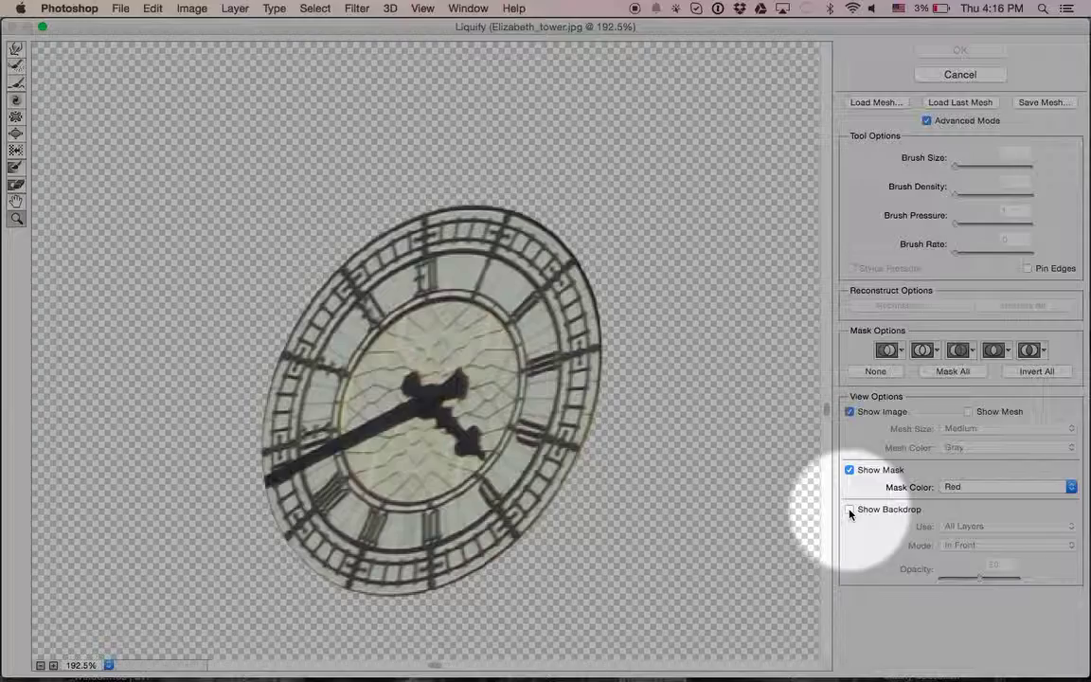
scroll(722, 490, down, 10)
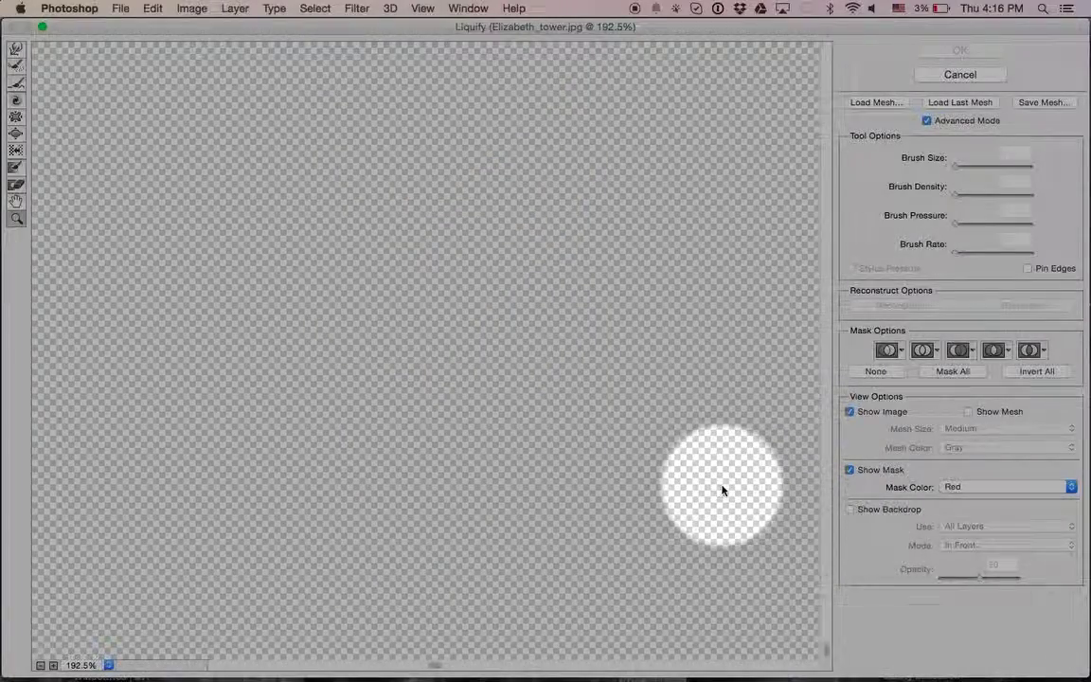
scroll(722, 489, up, 5)
scroll(721, 490, up, 5)
scroll(722, 490, down, 8)
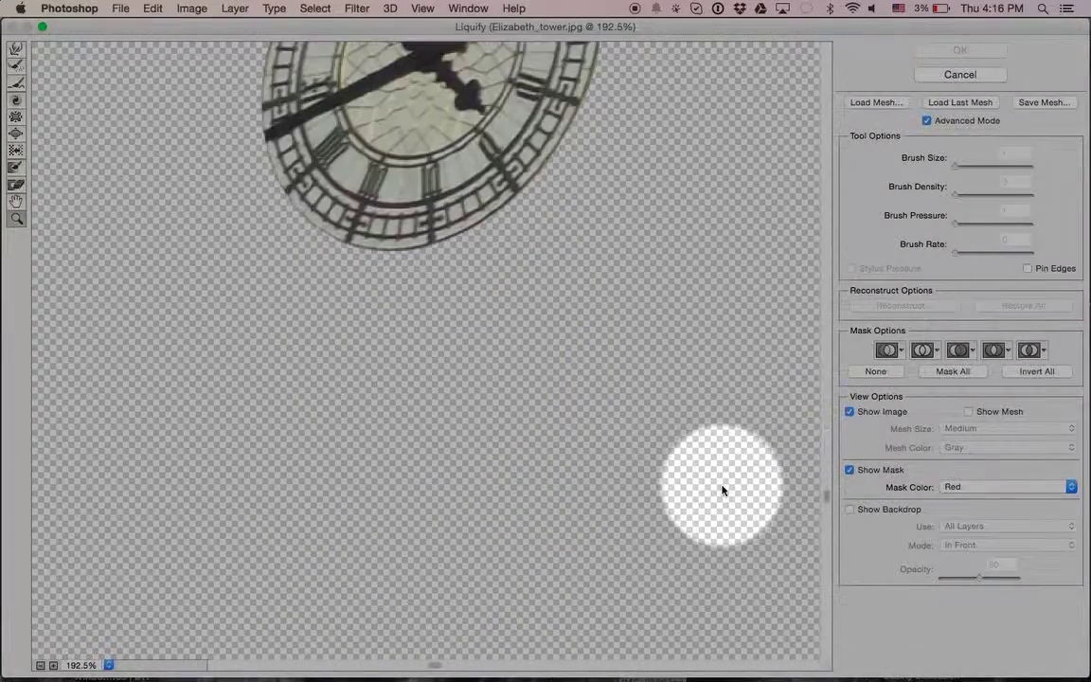
scroll(721, 489, up, 4)
scroll(722, 490, down, 2)
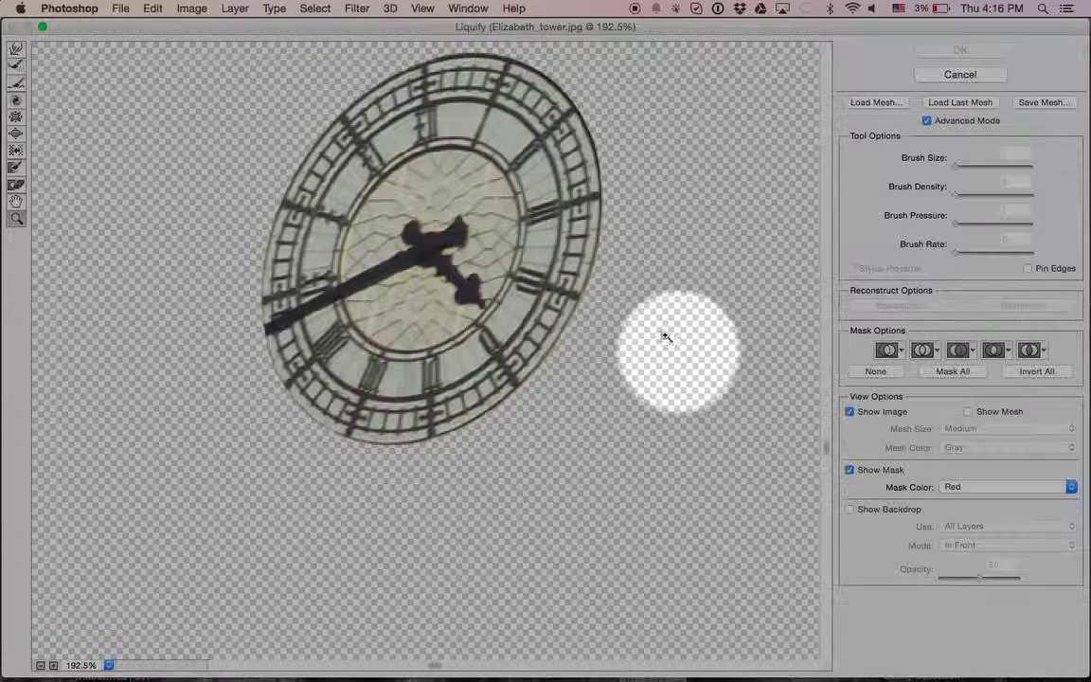
Step: Choose the Forward Warp tool and set its brush size to 175
click(14, 49)
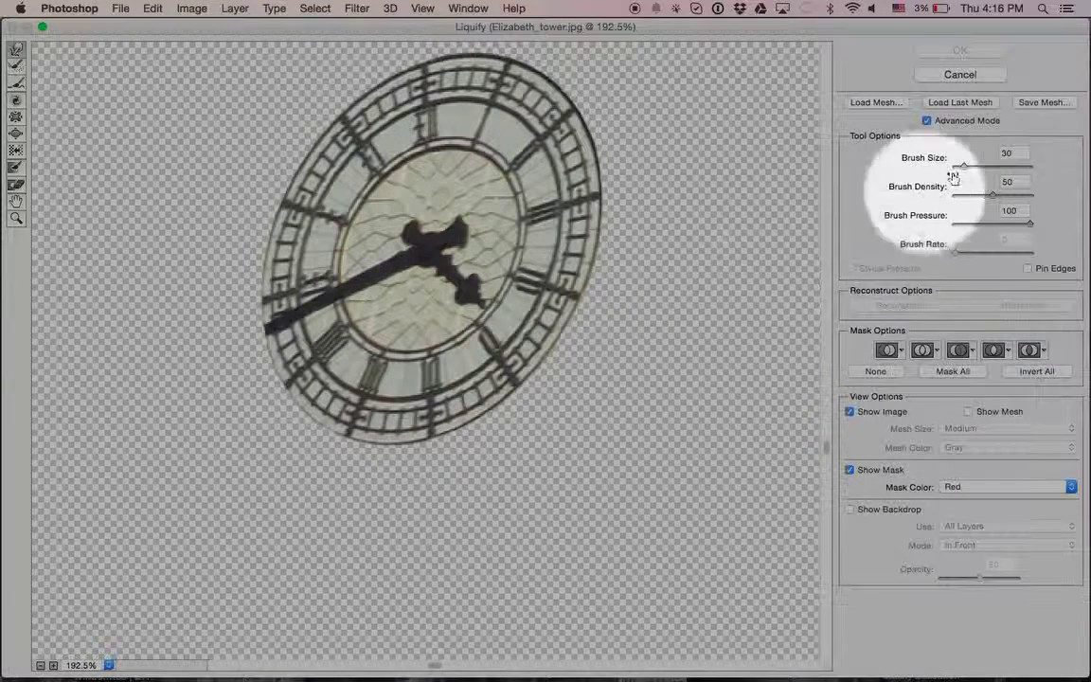
drag(963, 165, 986, 168)
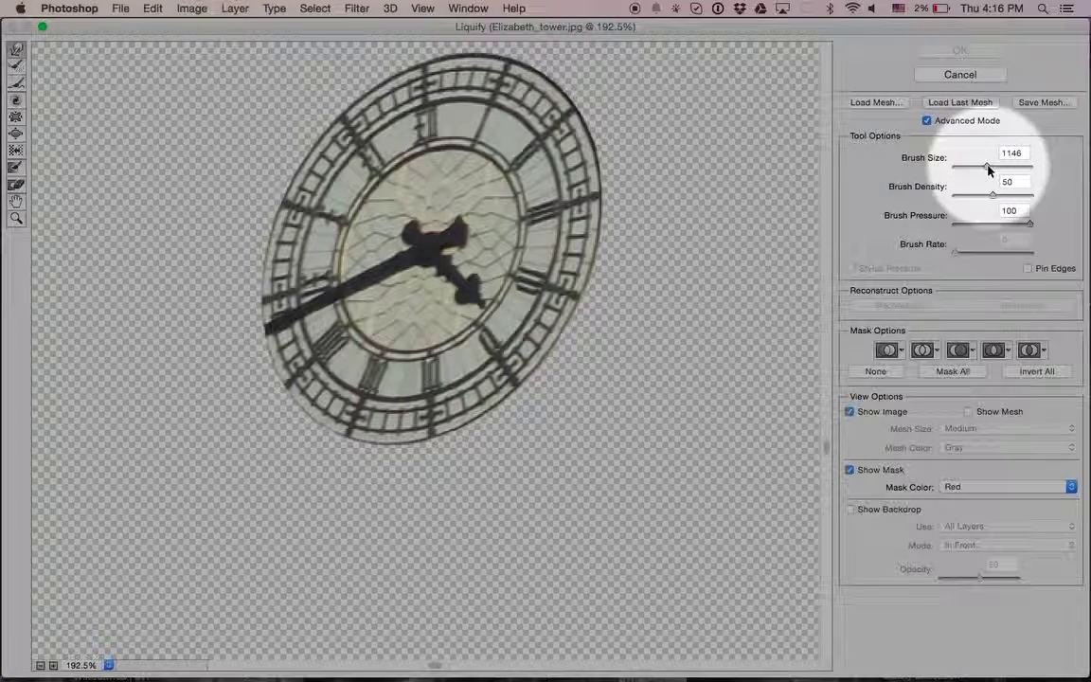
drag(987, 167, 965, 165)
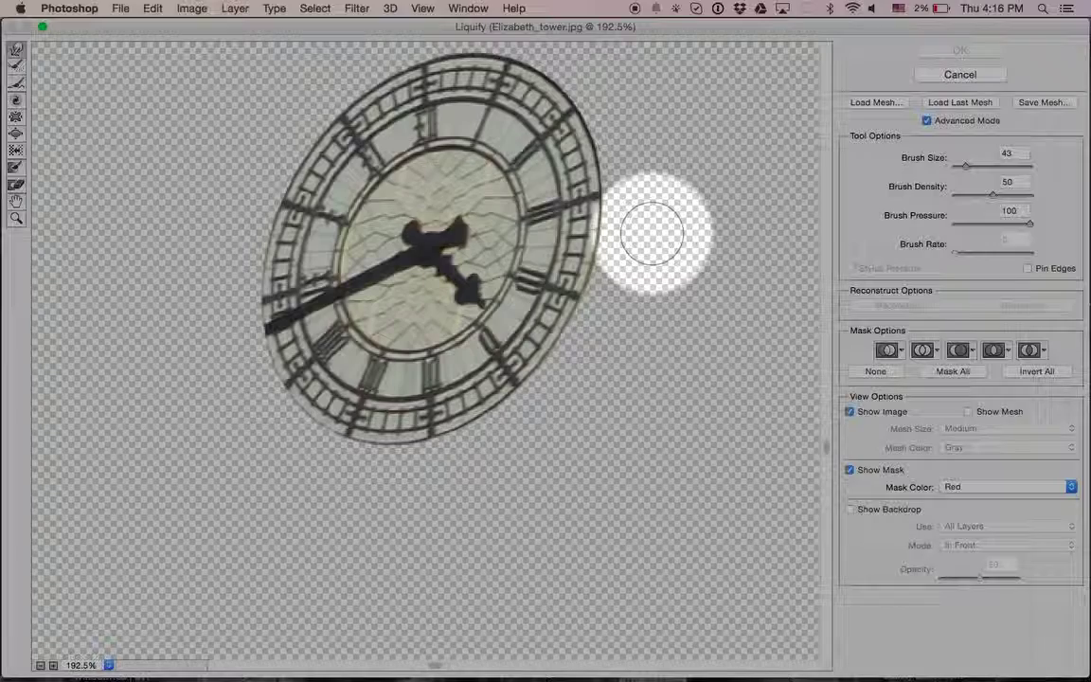
key(bracketright)
key(bracketright)
key(bracketright)
key(bracketright)
key(bracketright)
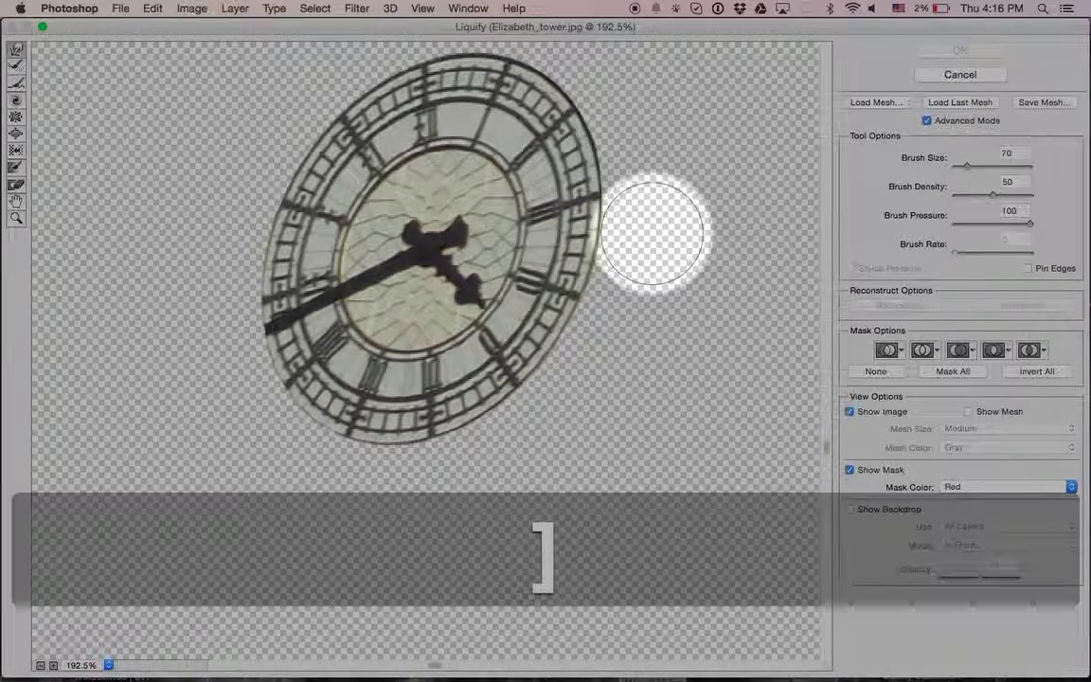
key(bracketright)
key(bracketright)
key(bracketright)
key(bracketright)
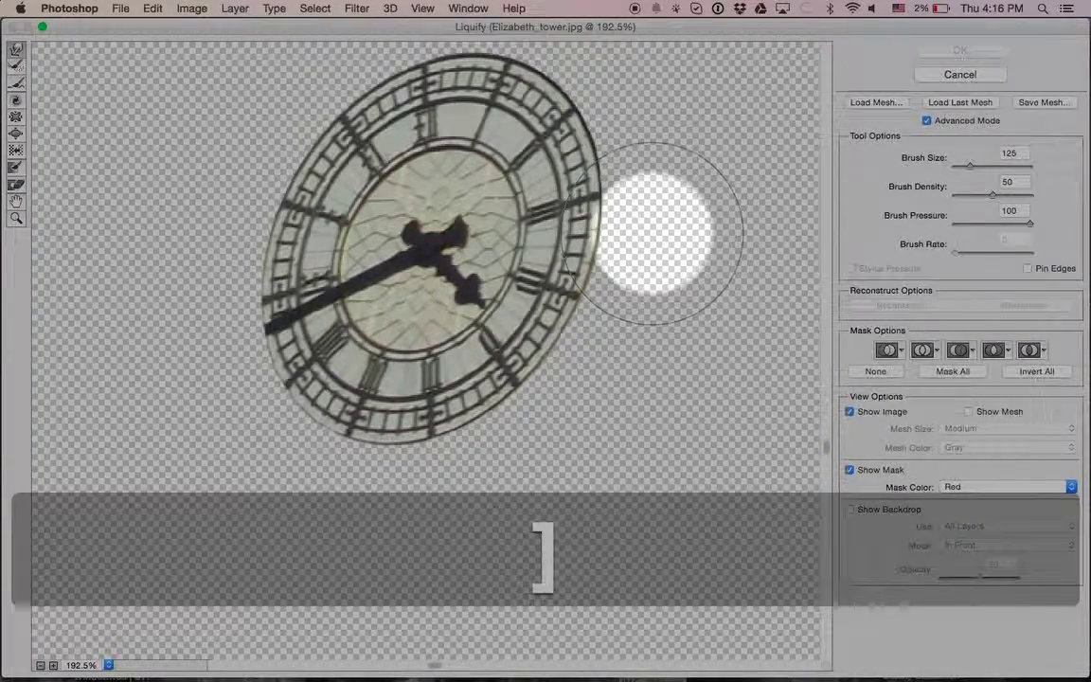
key(bracketright)
key(bracketright)
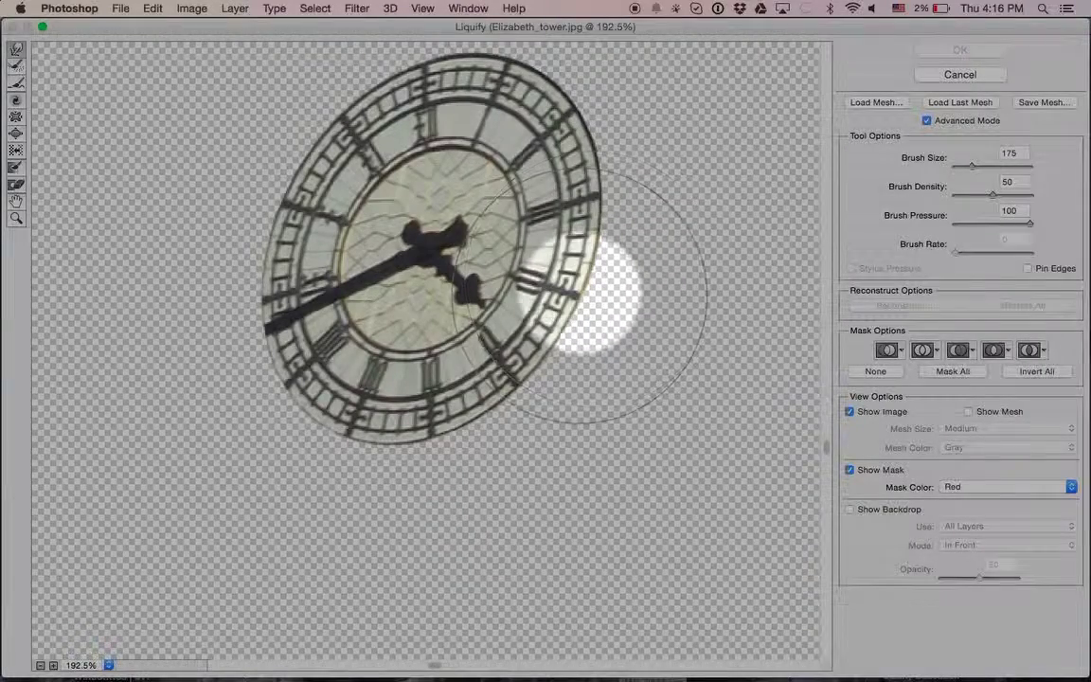
Step: Warp the clock face's lower edge downward at both sides into drooping, melting lobes using the size 175 brush
mouse_move(545, 333)
mouse_down()
mouse_move(548, 377)
mouse_move(576, 445)
mouse_up()
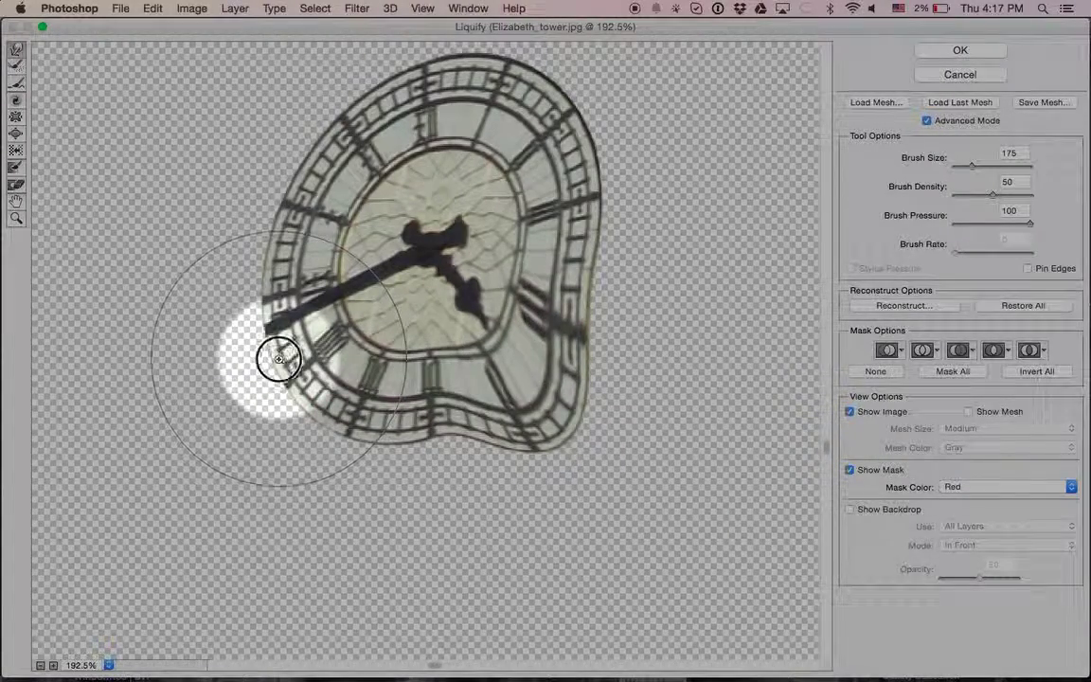
mouse_move(278, 378)
mouse_down()
mouse_move(256, 469)
mouse_move(244, 463)
mouse_move(366, 464)
mouse_move(376, 433)
mouse_move(361, 397)
mouse_move(451, 419)
mouse_move(564, 346)
mouse_move(548, 350)
mouse_move(531, 435)
mouse_move(545, 422)
mouse_move(529, 443)
mouse_move(538, 504)
mouse_up()
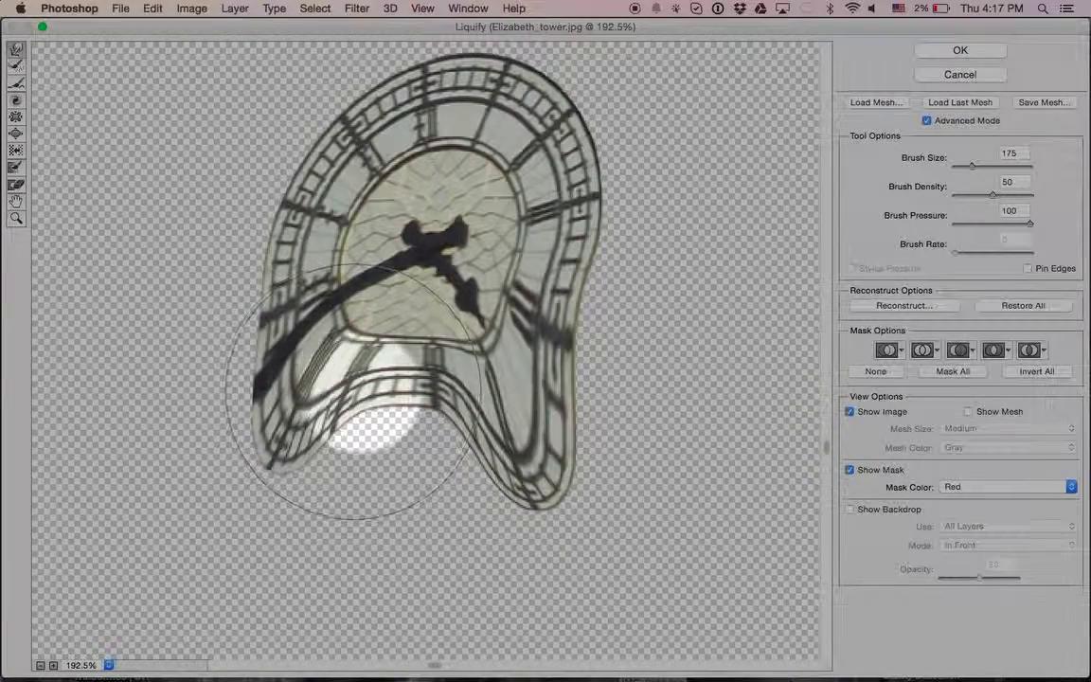
drag(369, 396, 390, 413)
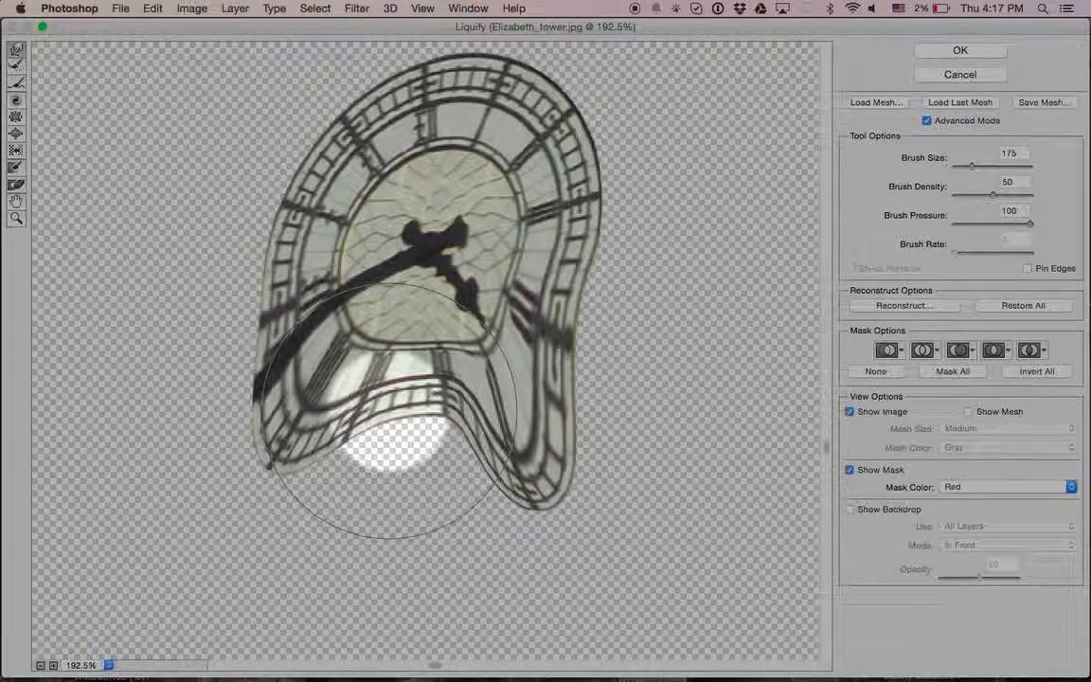
Step: With the brush size reduced to 80, pull a narrow drip from the lower edge, sag the right rim, and apply the Liquify distortion
key(bracketleft)
key(bracketleft)
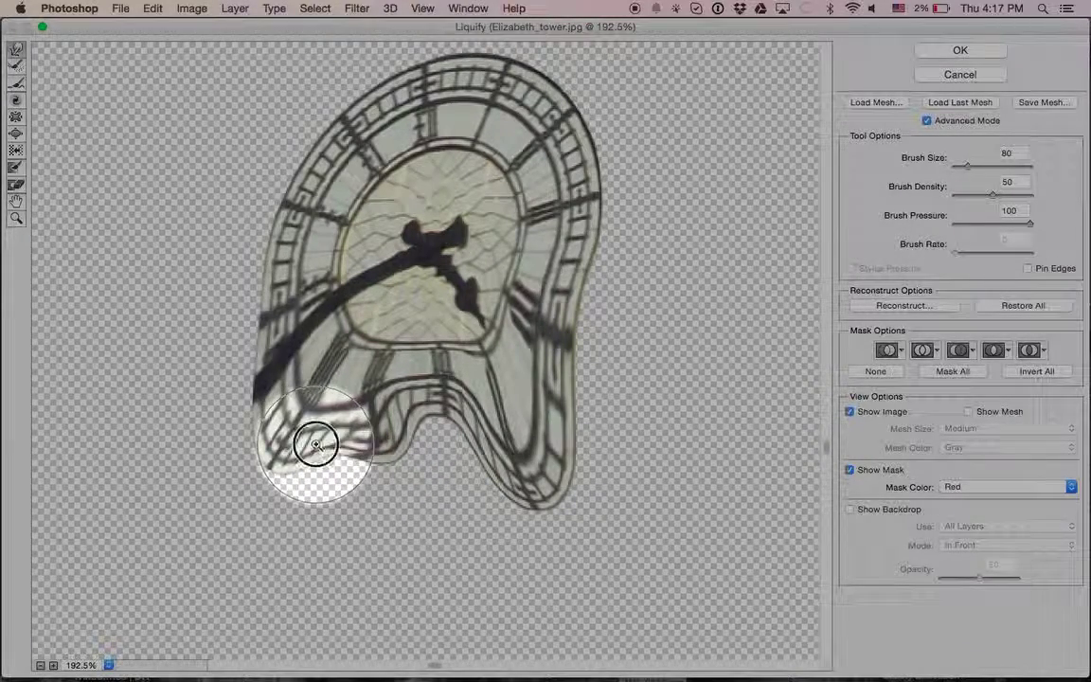
mouse_move(333, 389)
mouse_down()
mouse_move(380, 439)
mouse_move(402, 501)
mouse_move(390, 481)
mouse_move(374, 518)
mouse_move(393, 397)
mouse_move(404, 399)
mouse_move(335, 399)
mouse_up()
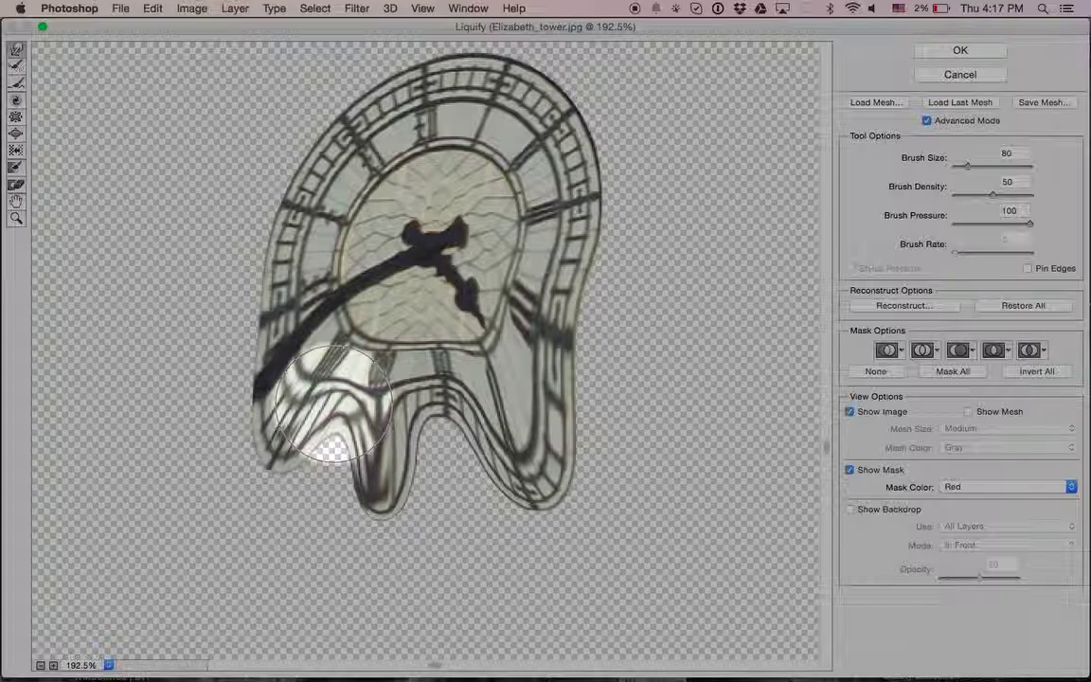
mouse_move(655, 192)
mouse_down()
mouse_move(639, 178)
mouse_move(608, 210)
mouse_move(615, 296)
mouse_move(622, 273)
mouse_up()
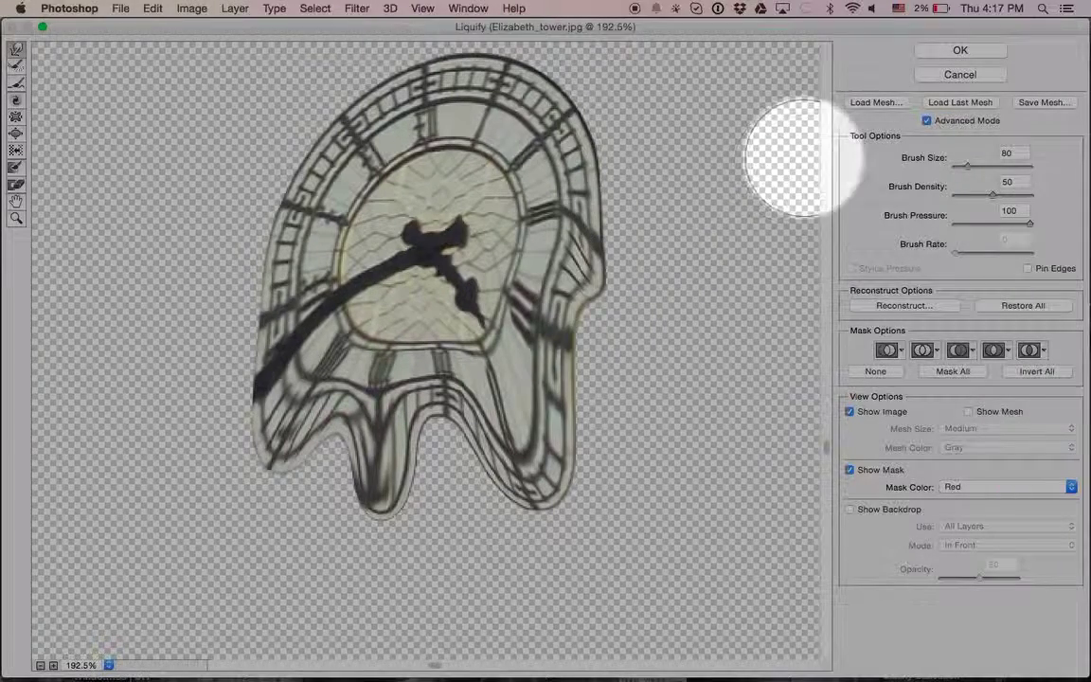
click(941, 52)
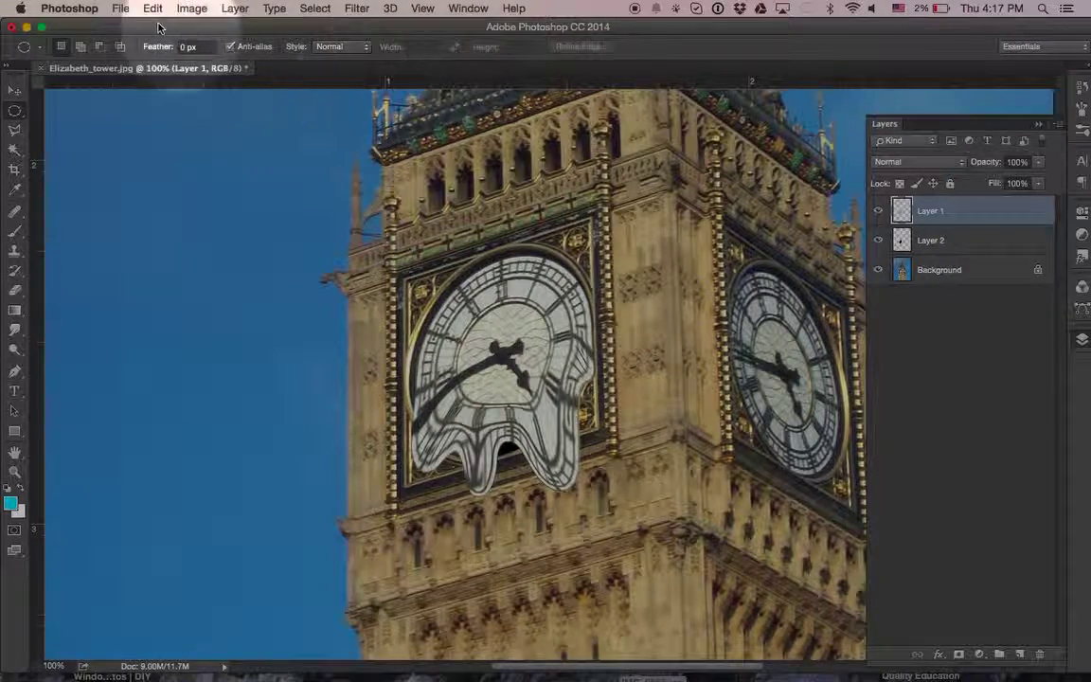
Step: Save the layered document to the Desktop as Elizabeth_tower.psd in Photoshop format with Maximize Compatibility on
click(123, 9)
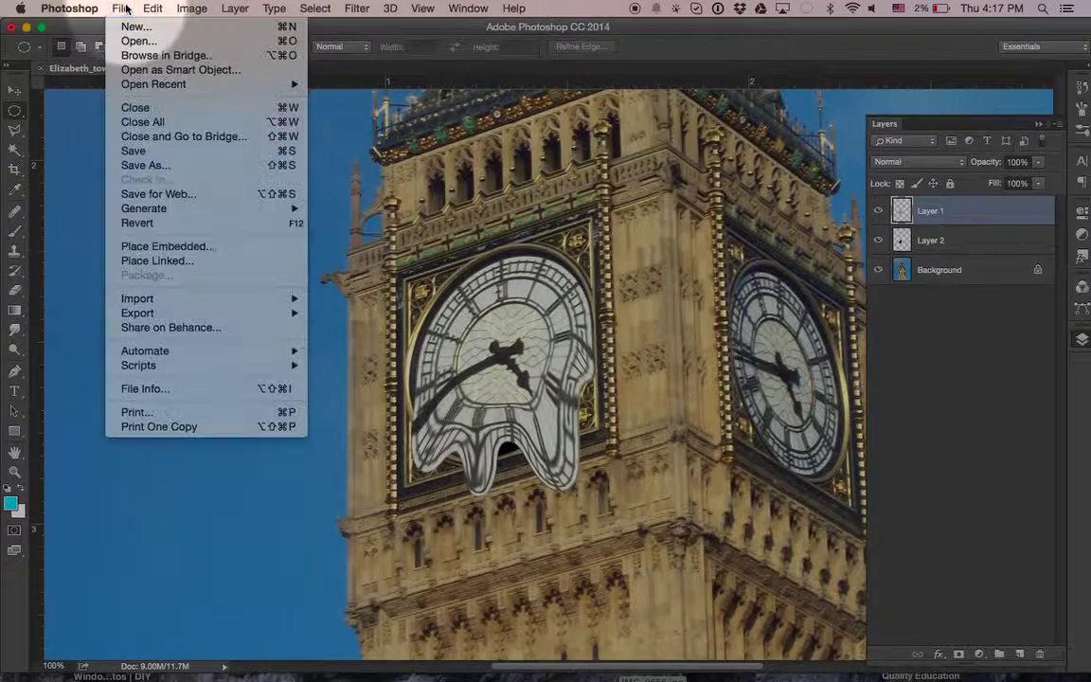
click(132, 165)
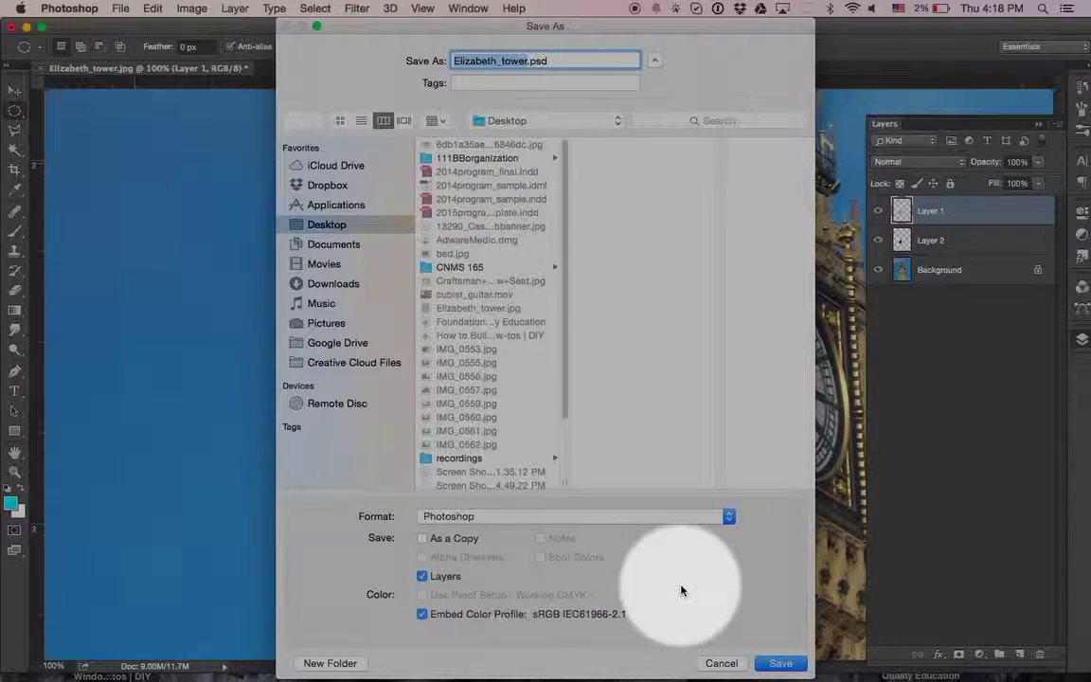
click(780, 663)
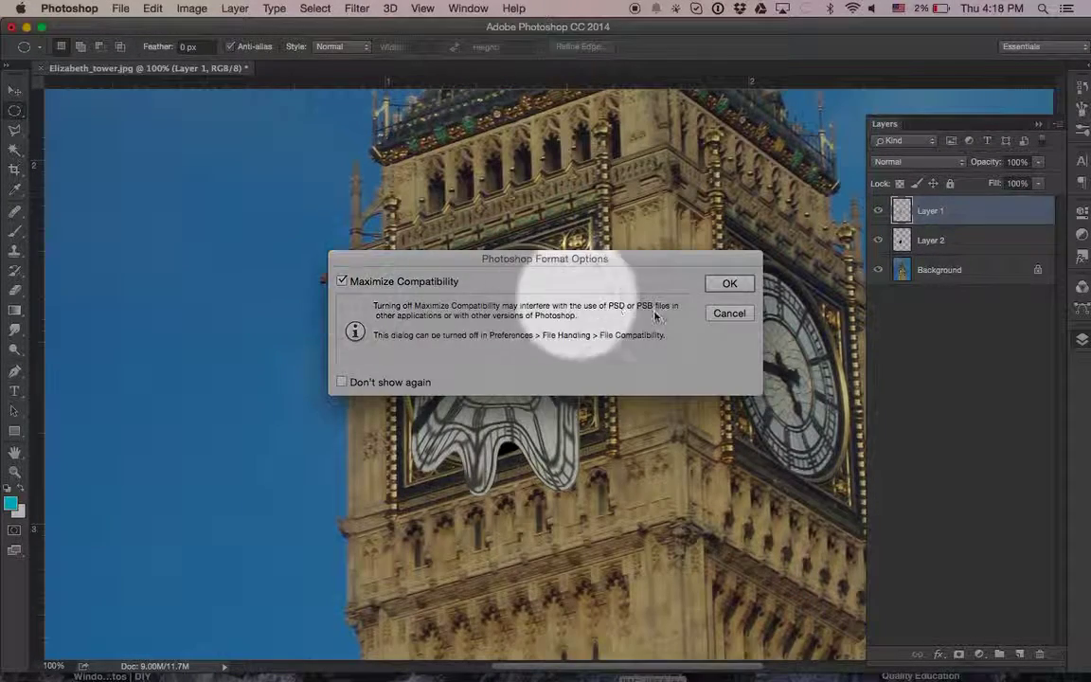
click(729, 284)
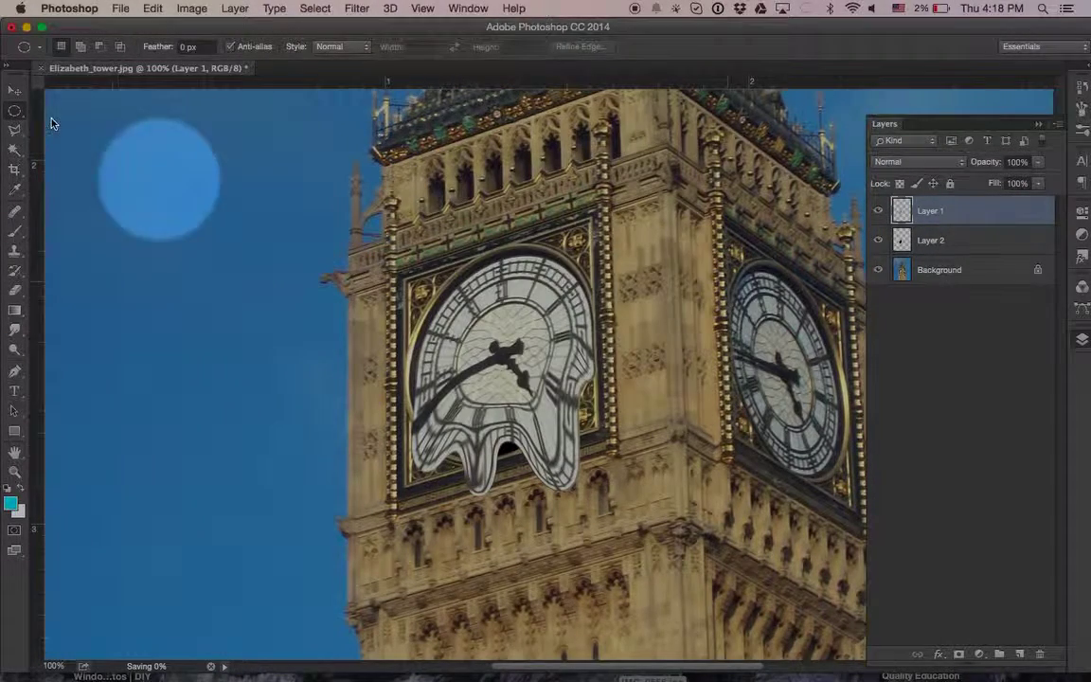
Step: Start saving another version of the document to the Desktop with Photoshop PDF as the file format
click(121, 11)
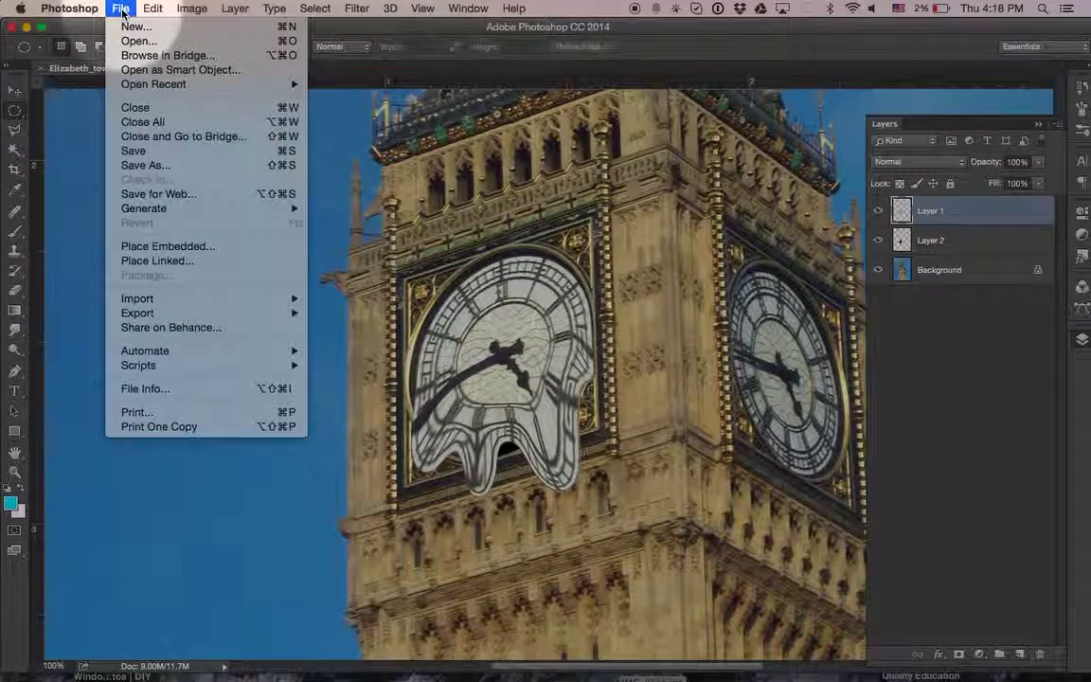
click(126, 166)
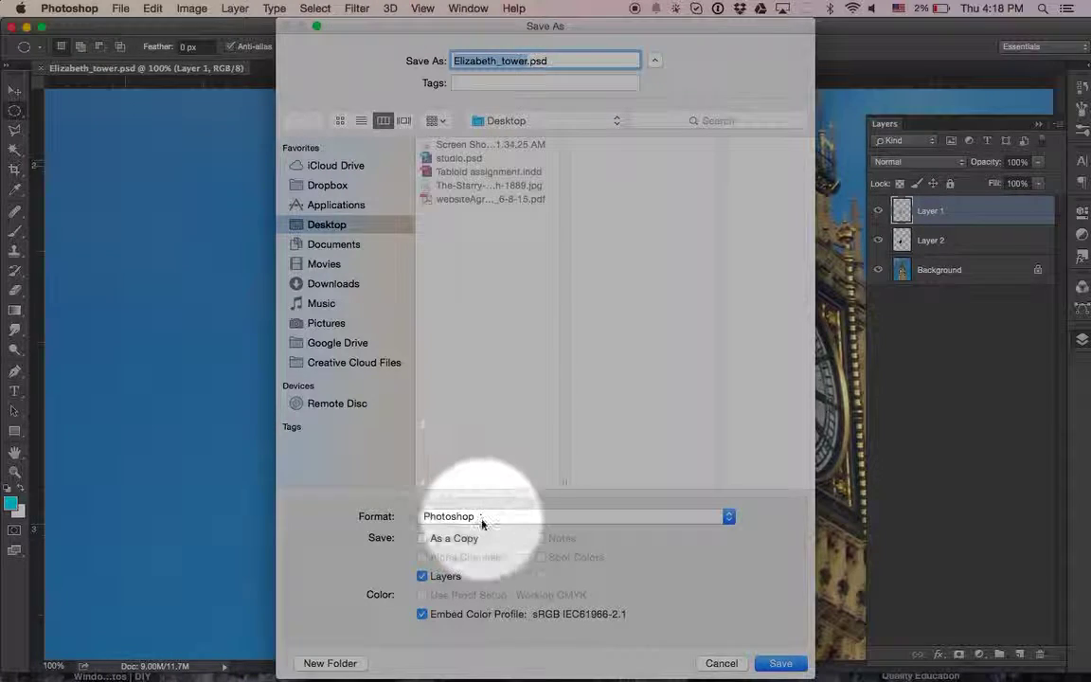
click(481, 518)
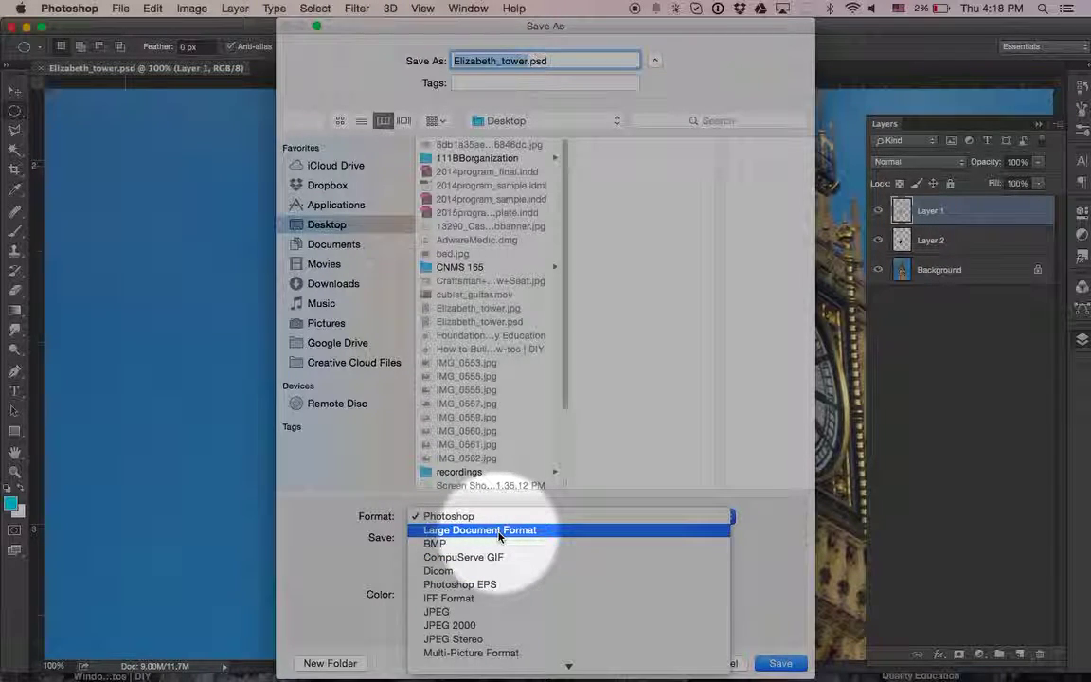
click(298, 558)
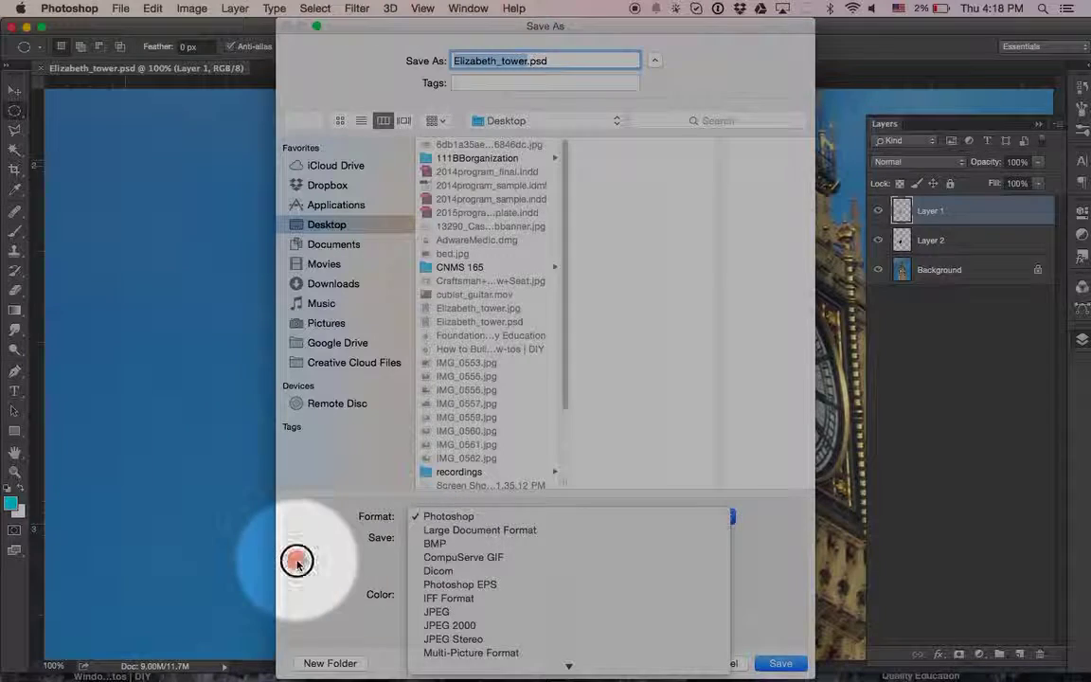
click(496, 517)
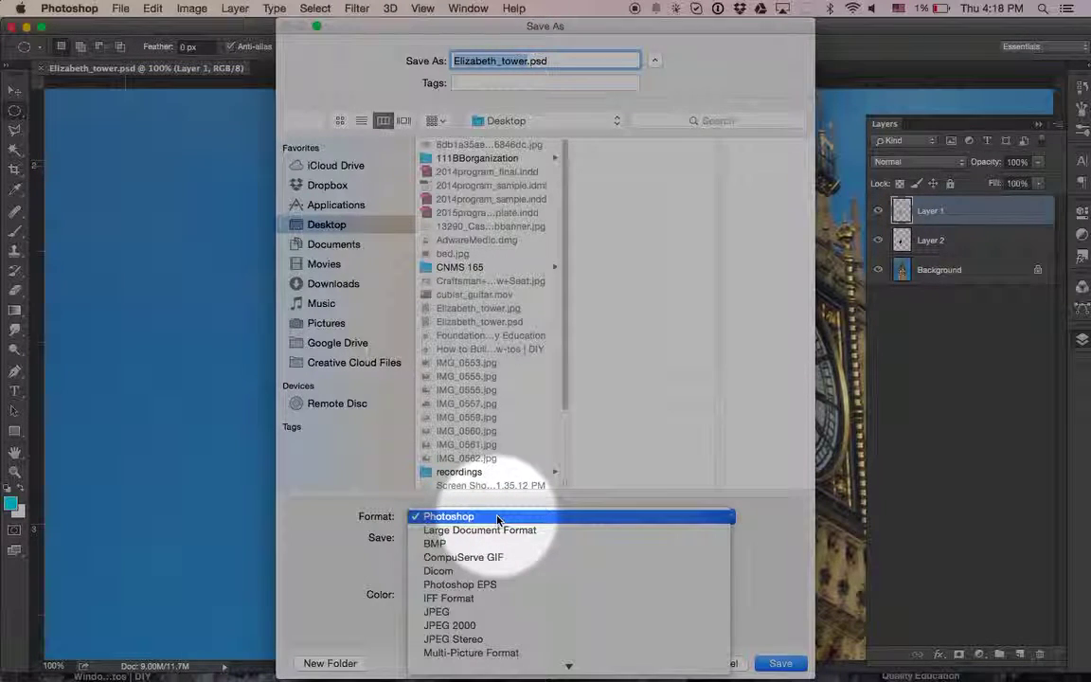
mouse_move(568, 665)
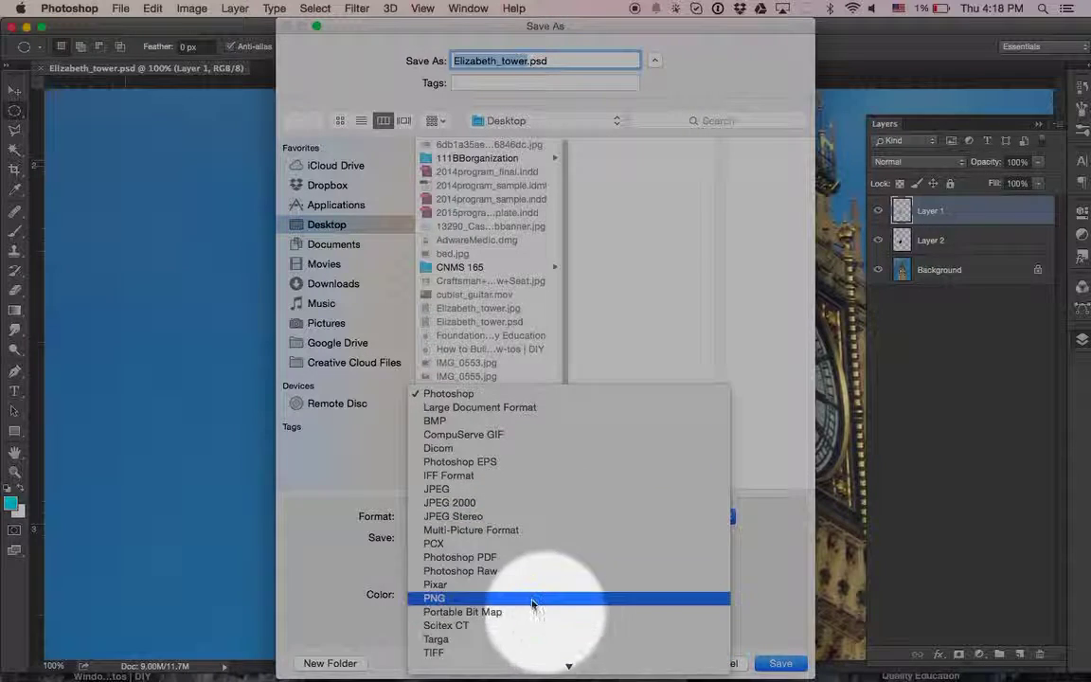
click(431, 557)
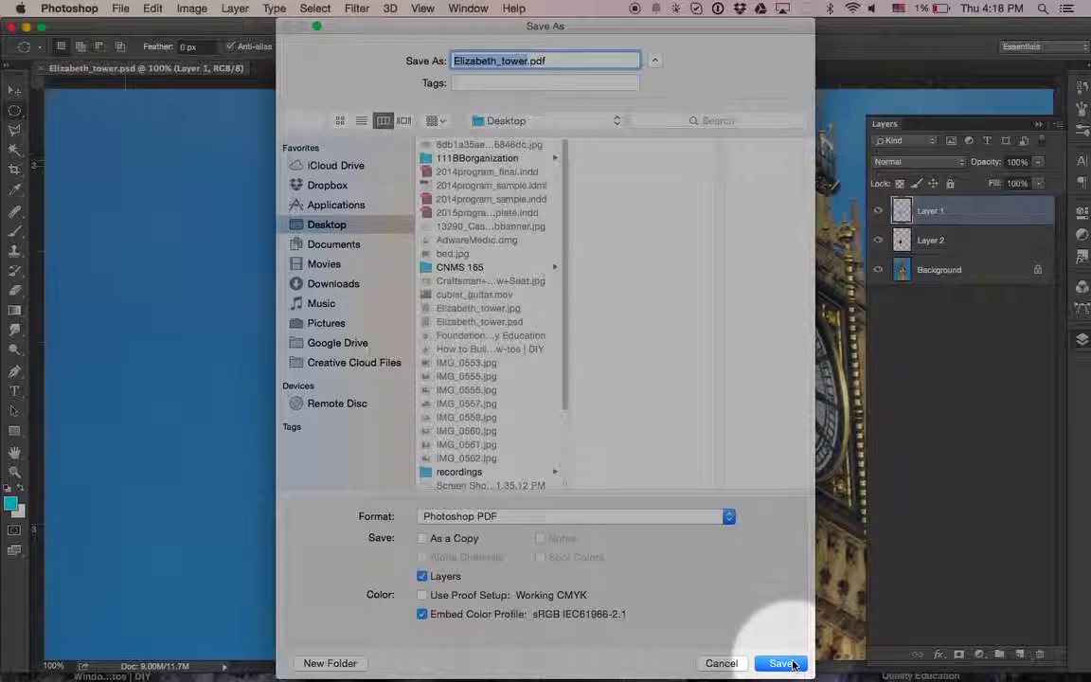
Step: Save Elizabeth_tower.pdf with the High Quality Print (Modified) settings and Preserve Photoshop Editing Capabilities kept on
click(792, 664)
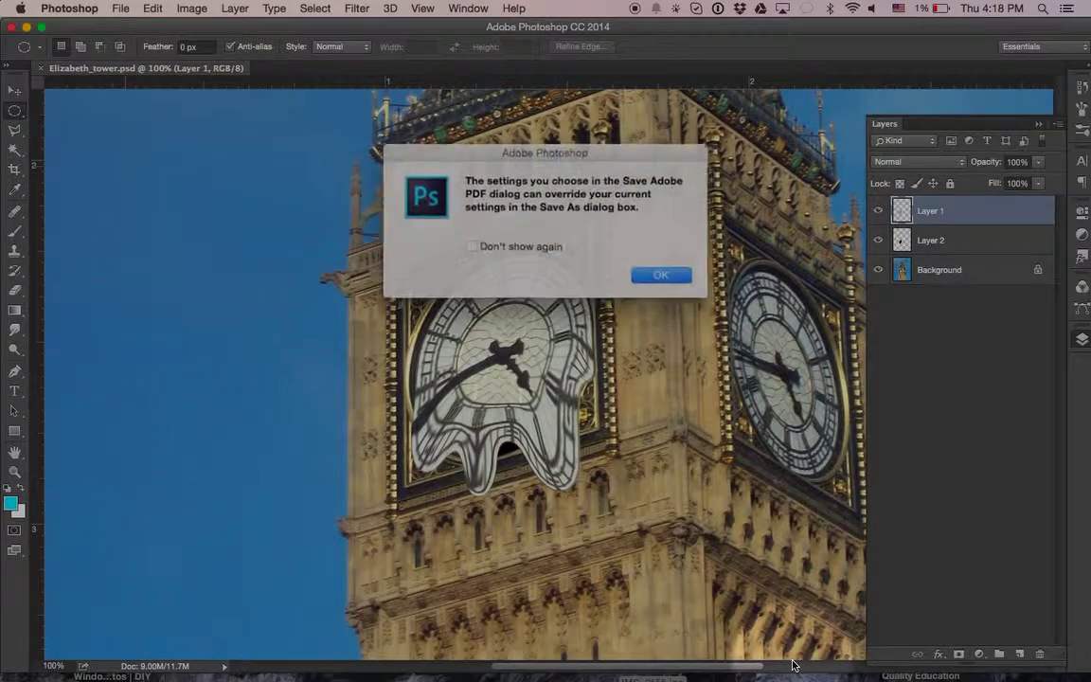
click(654, 276)
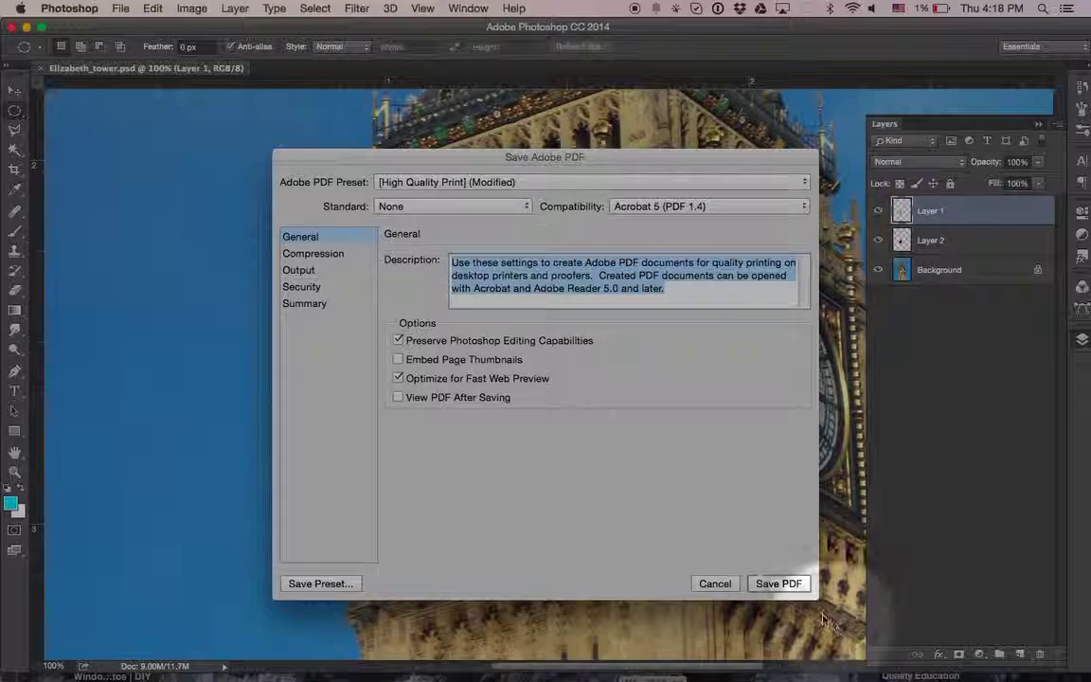
click(778, 584)
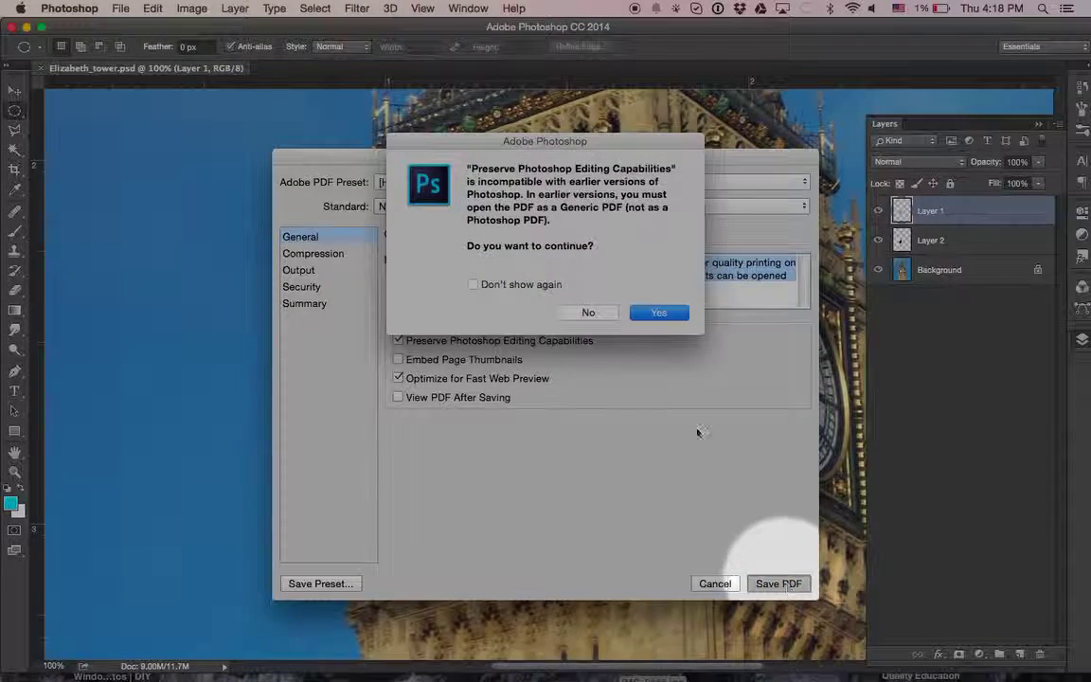
click(657, 312)
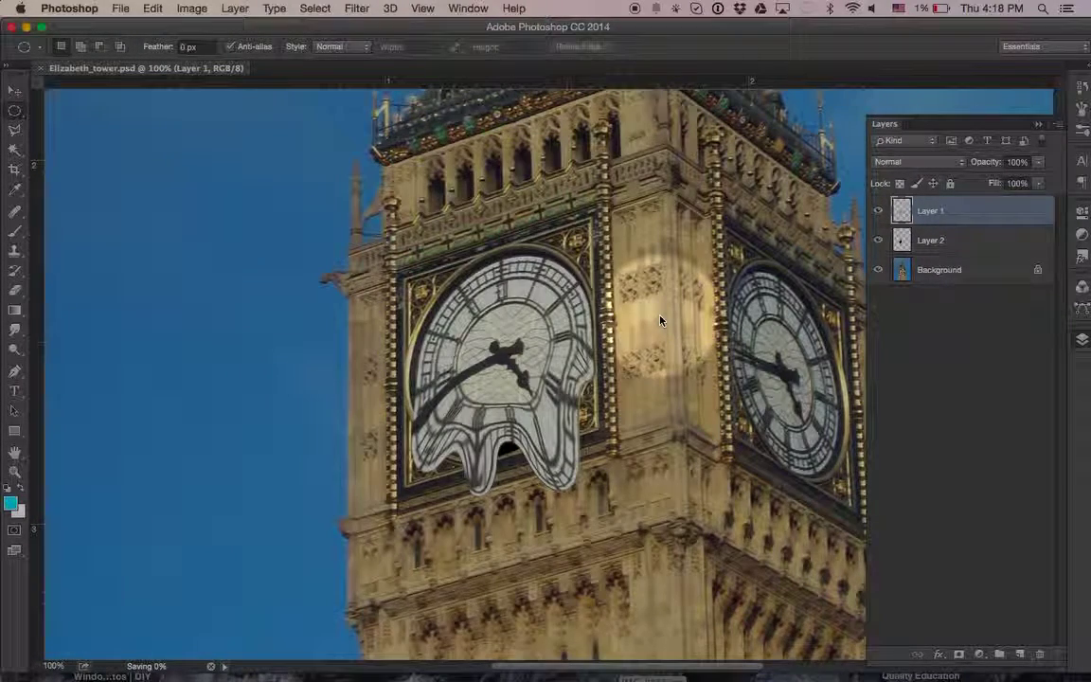